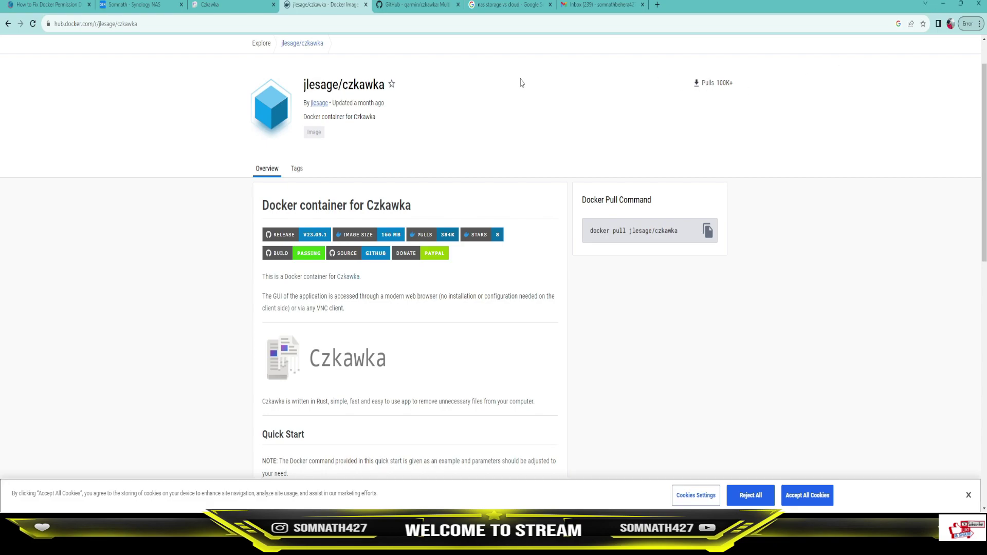
Step: Cycle through the open tabs back to the jlesage/czkawka Docker Hub page and scroll it
left_click(501, 5)
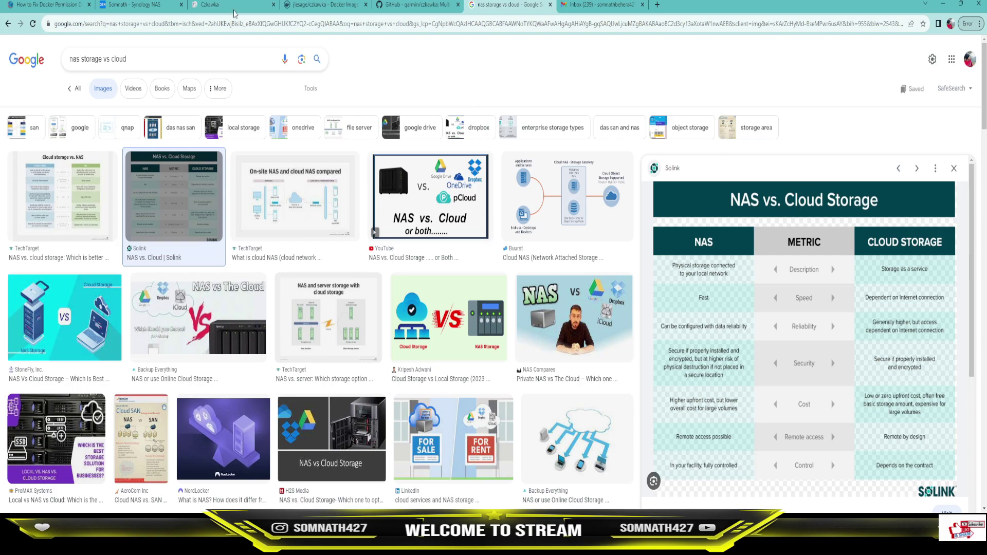
left_click(216, 3)
left_click(154, 6)
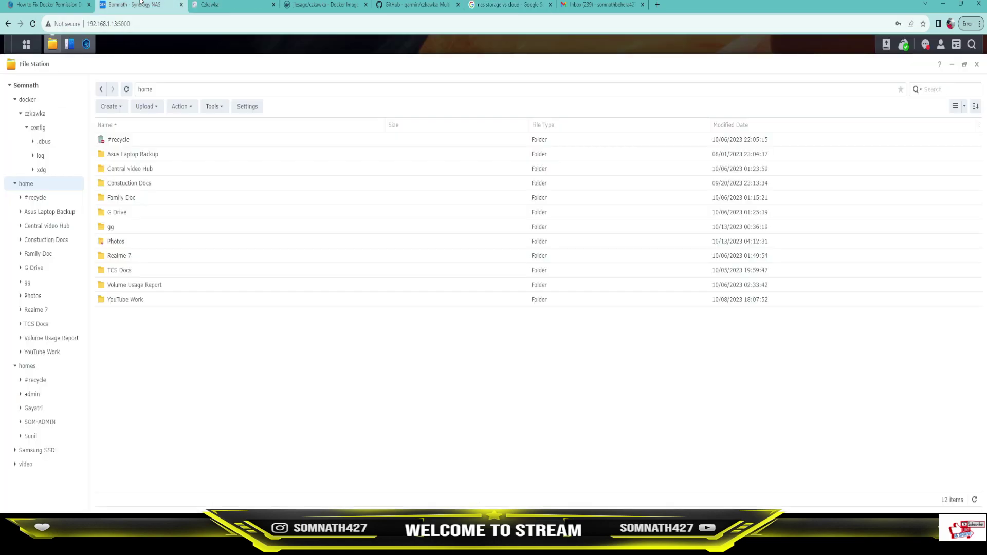
left_click(221, 6)
left_click(318, 7)
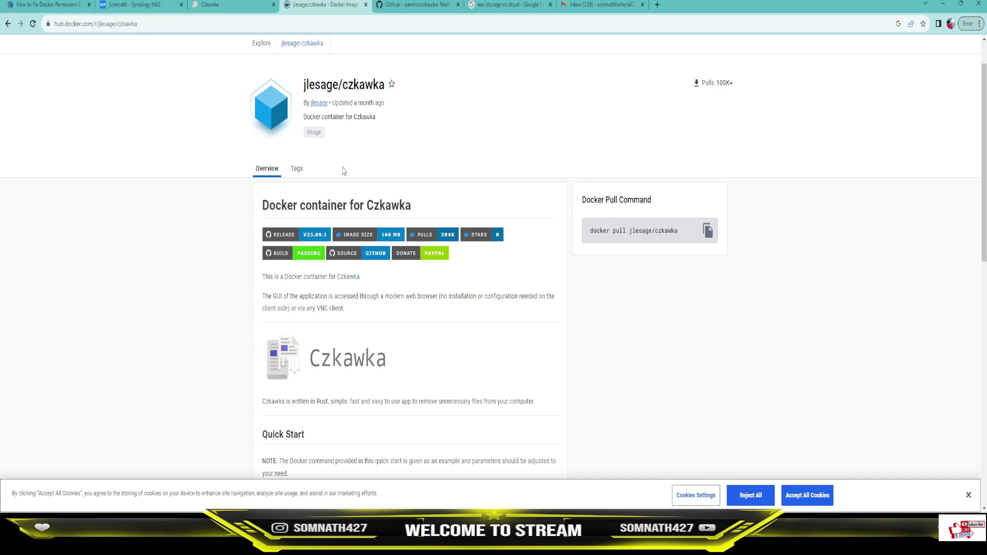
scroll(334, 216, "down", 15)
scroll(319, 252, "up", 15)
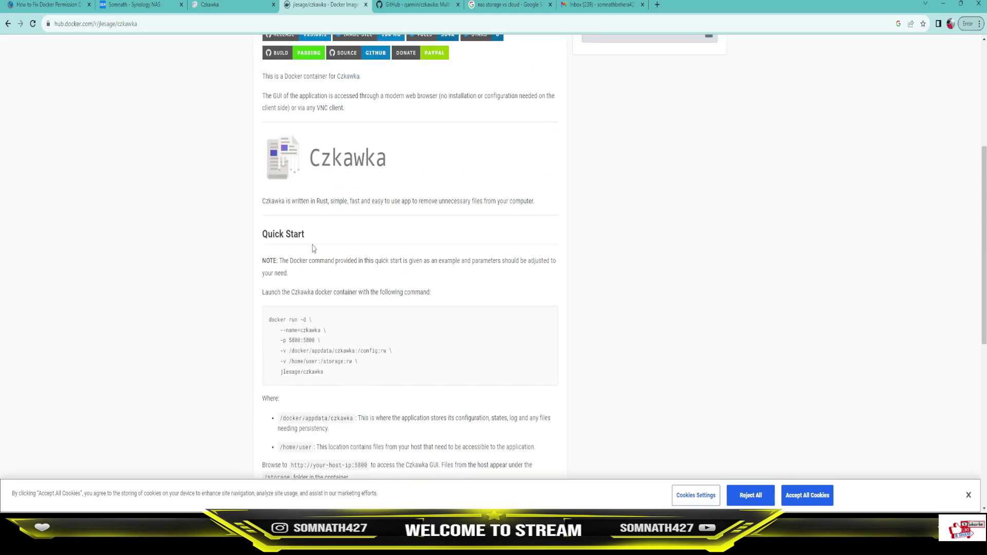
scroll(310, 238, "down", 10)
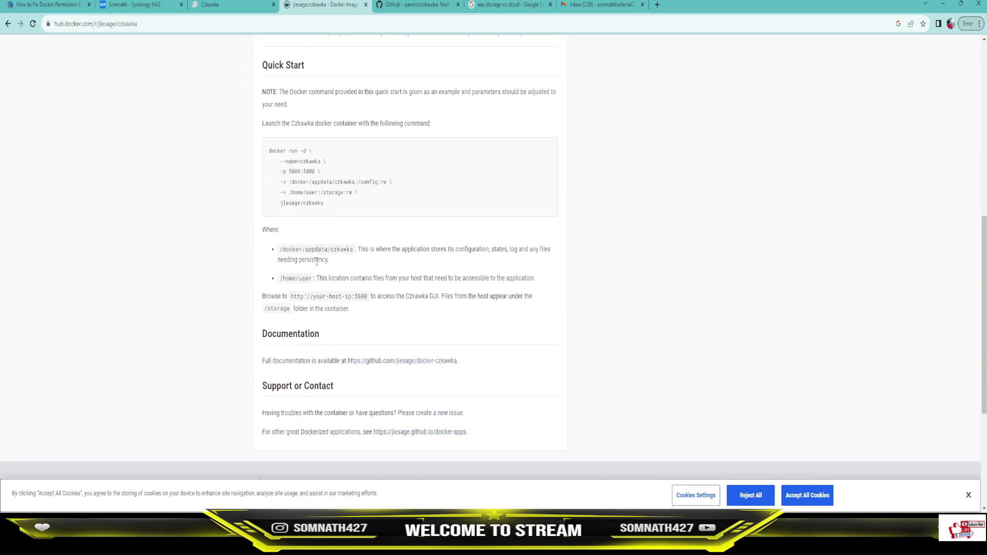
scroll(360, 154, "up", 3)
Step: Scroll through the qarmin/czkawka GitHub README features list and return to the top
left_click(417, 5)
scroll(308, 272, "down", 15)
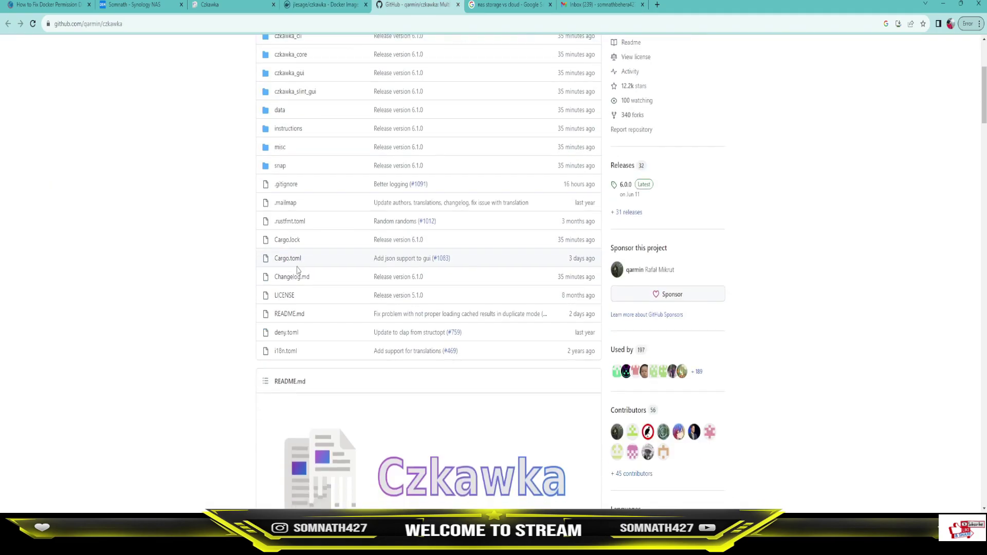
scroll(348, 265, "down", 10)
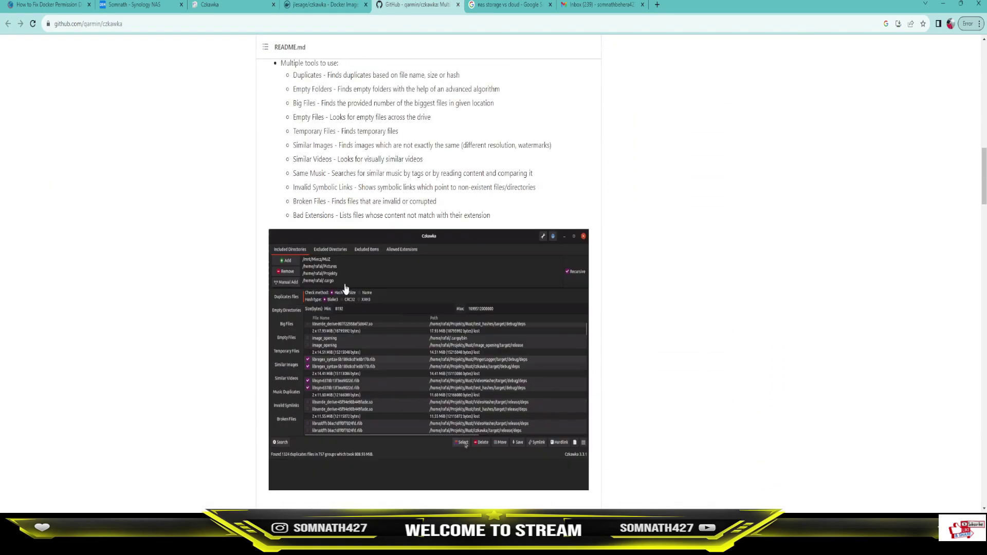
scroll(383, 219, "up", 4)
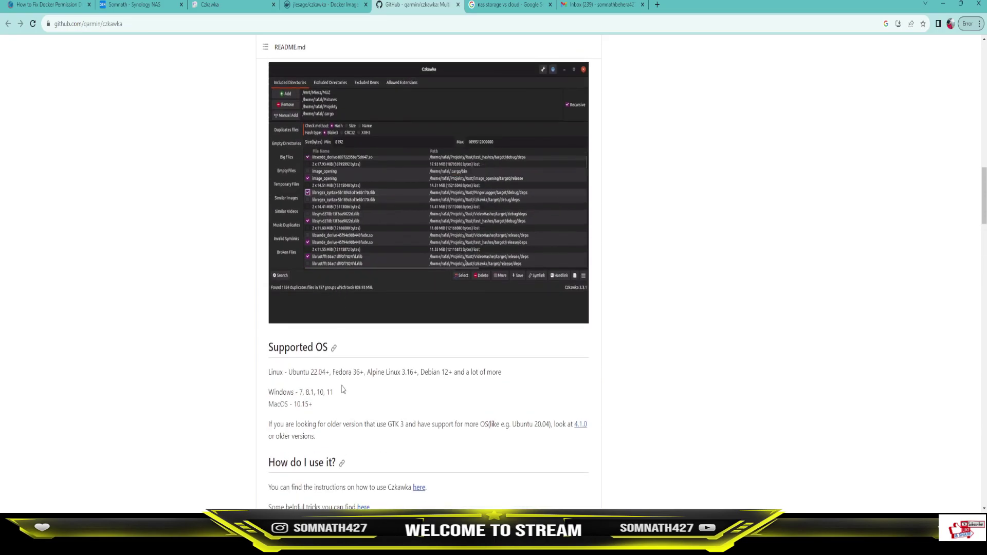
scroll(342, 378, "up", 6)
scroll(339, 365, "down", 3)
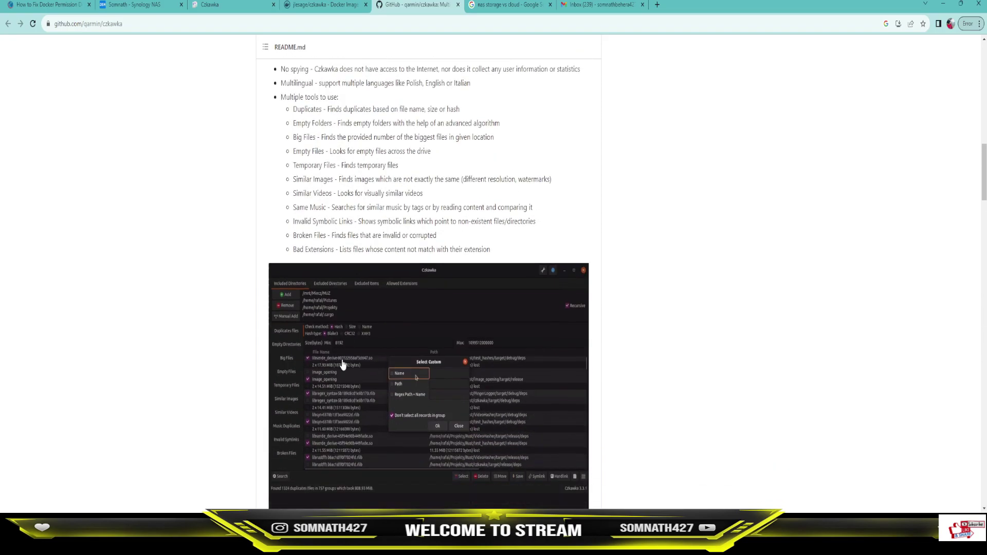
scroll(367, 329, "up", 3)
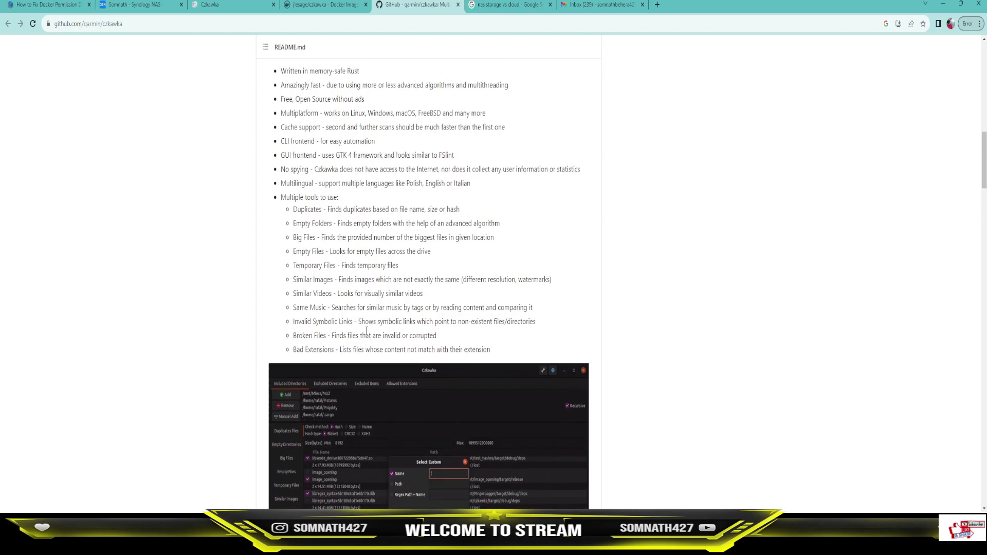
scroll(367, 330, "up", 15)
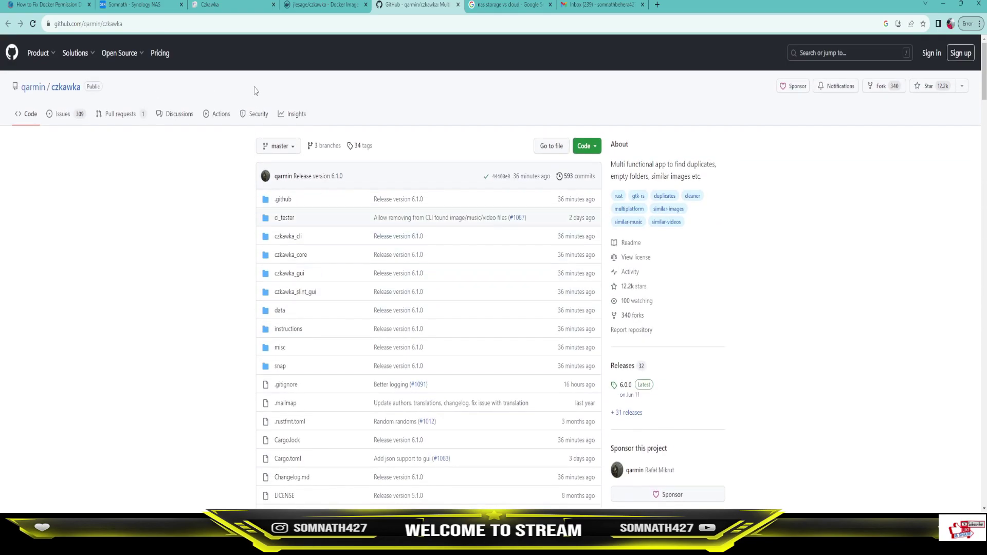
Step: Switch to the Synology NAS tab and show the DSM main menu with Container Manager and Control Panel
left_click(160, 6)
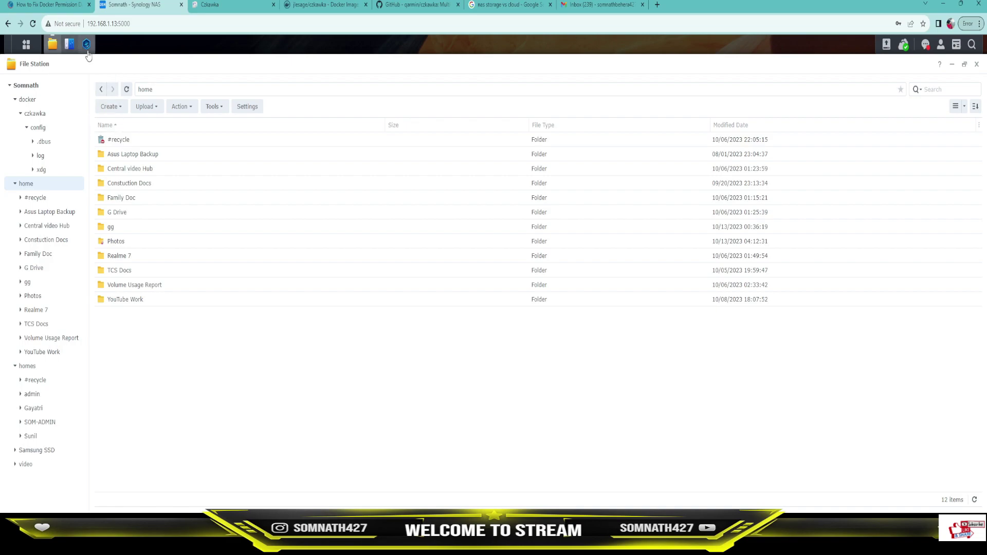
mouse_move(67, 53)
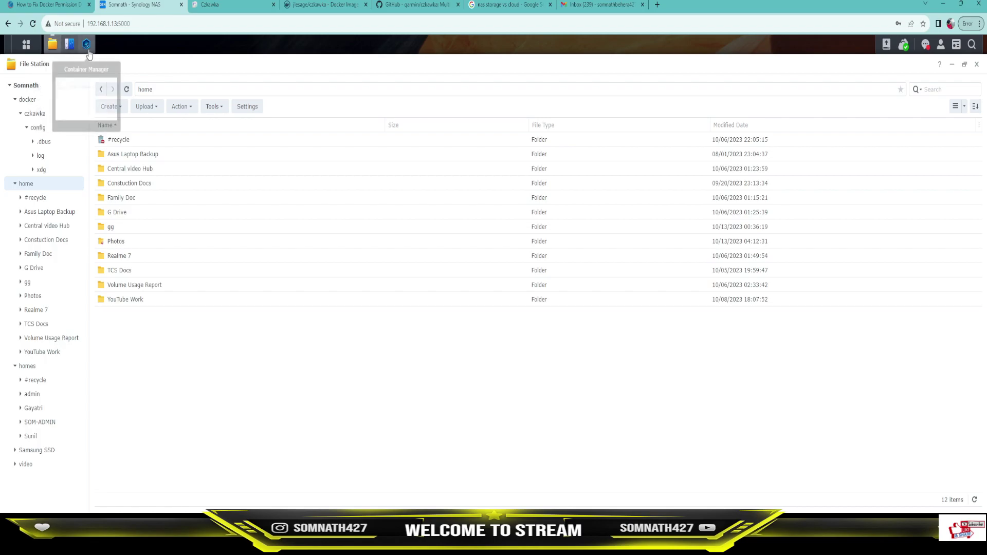
left_click(26, 44)
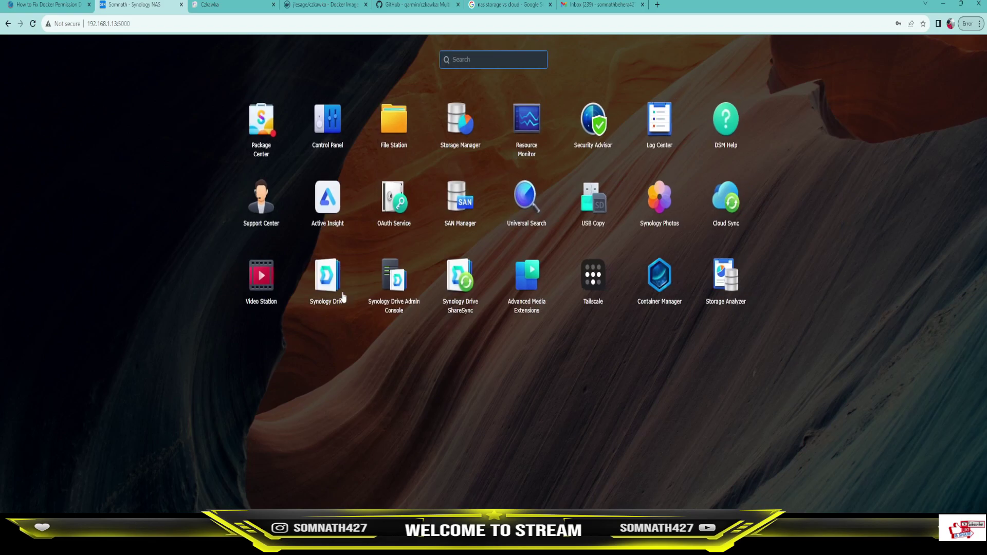
Step: Search Package Center for 'comtainer manager' and launch Container Manager showing the czkawka container
left_click(329, 124)
scroll(40, 126, "up", 1)
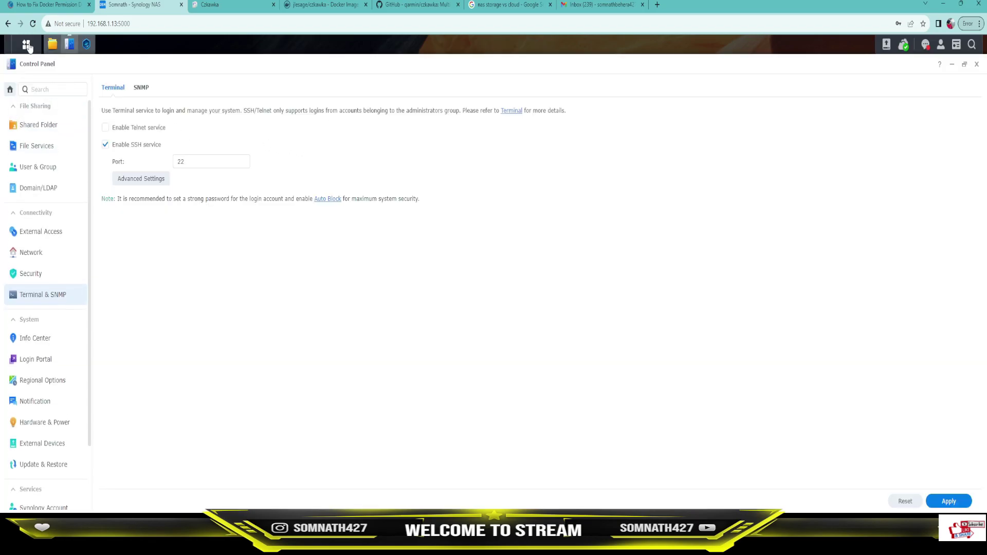
left_click(26, 45)
left_click(267, 155)
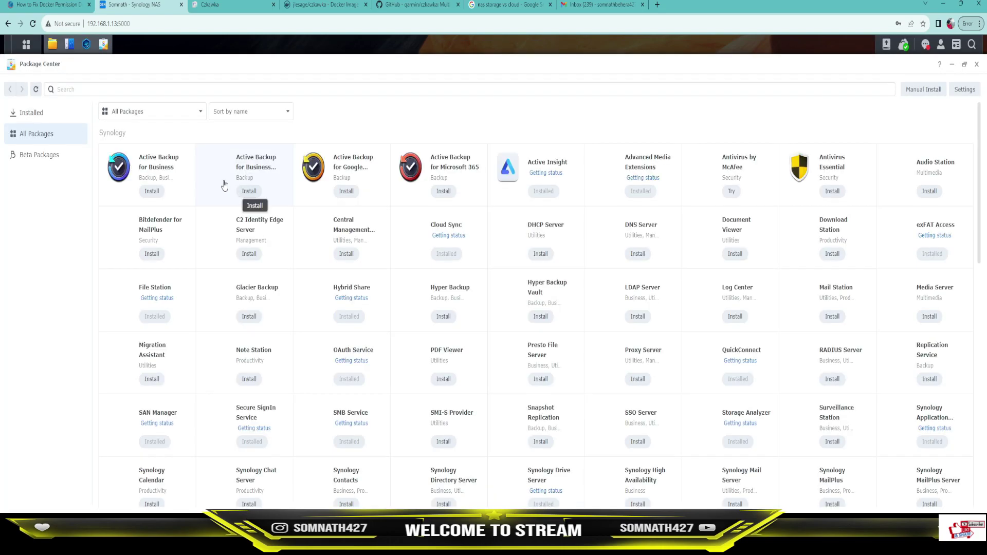
left_click(135, 95)
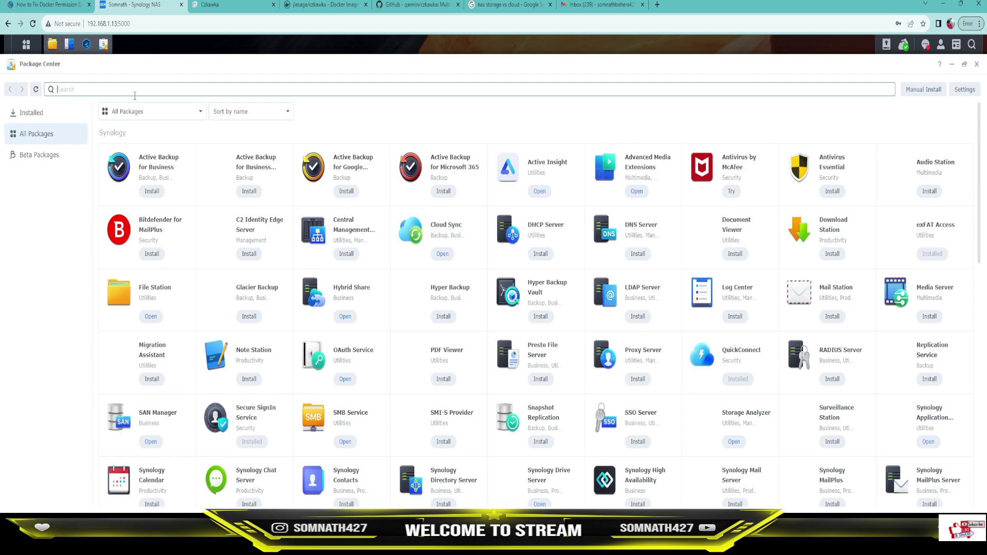
type("com")
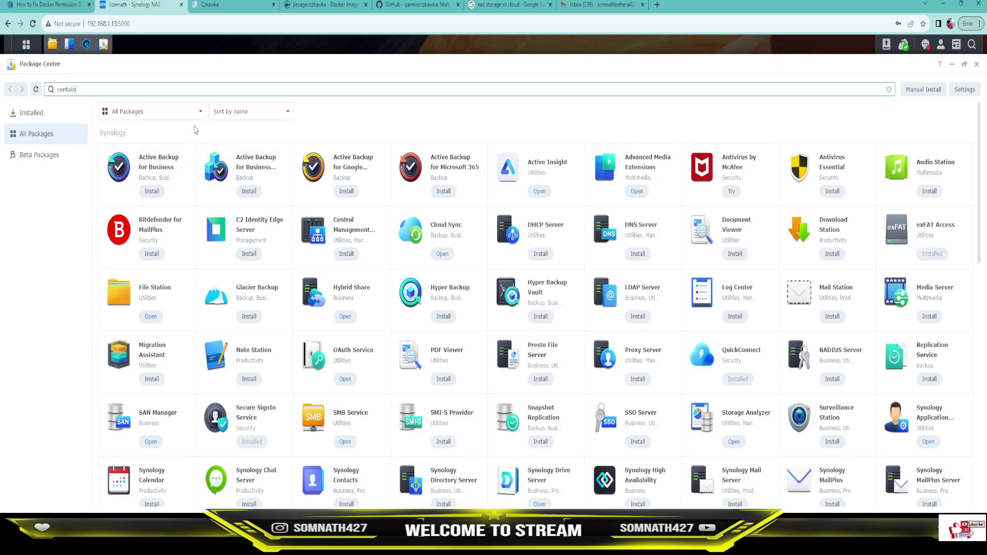
type("tainer ")
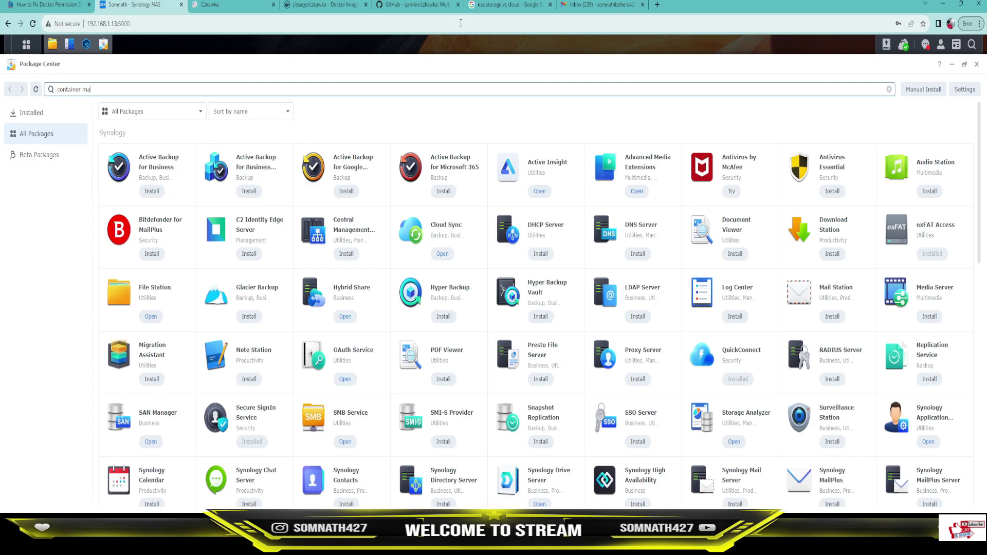
type("manager")
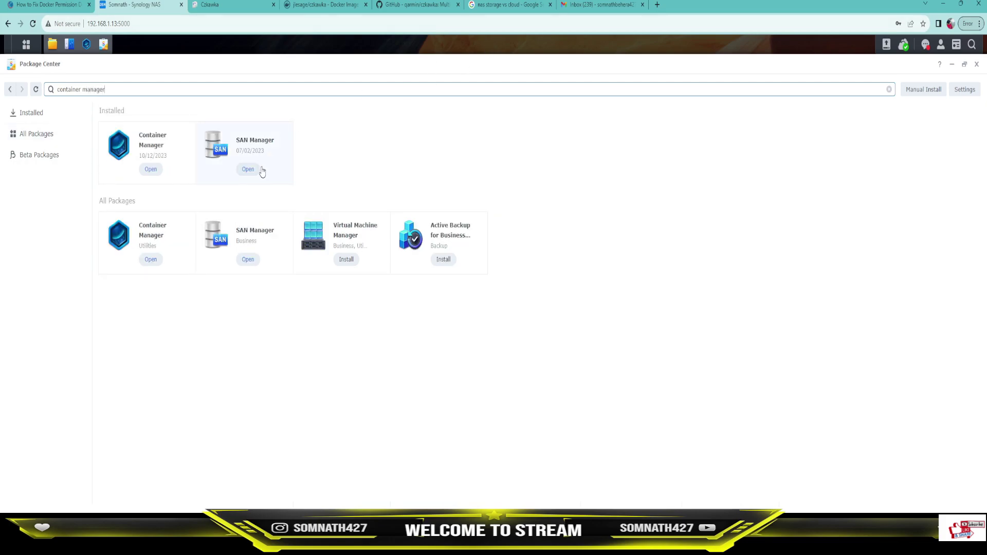
left_click(148, 154)
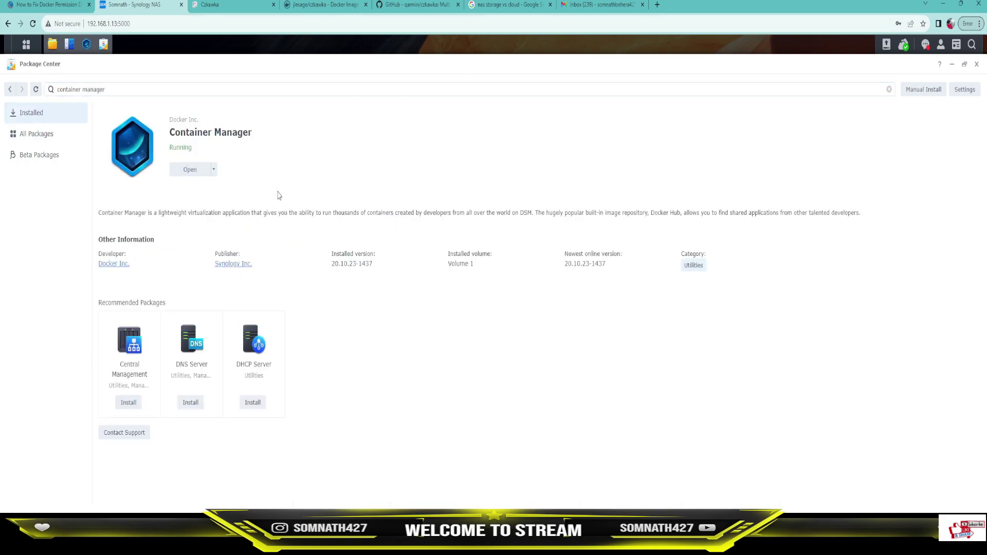
left_click(86, 44)
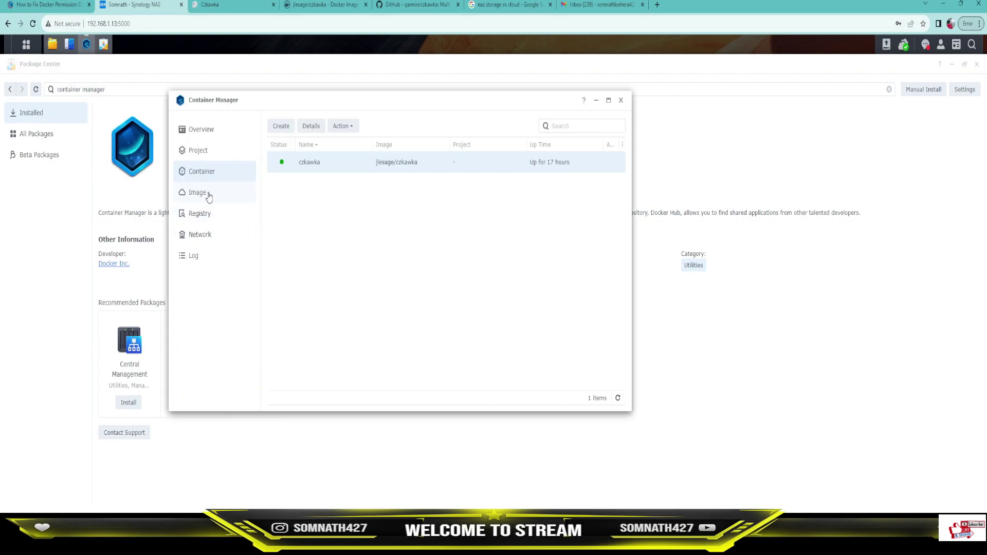
Step: View the image list, maximize Container Manager, and check the Network section without creating one
left_click(206, 192)
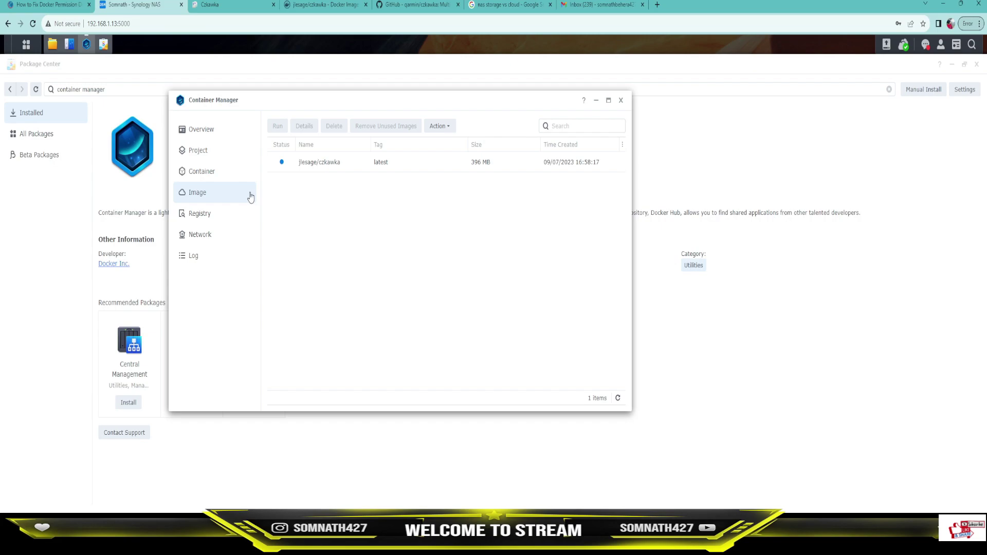
double_click(288, 105)
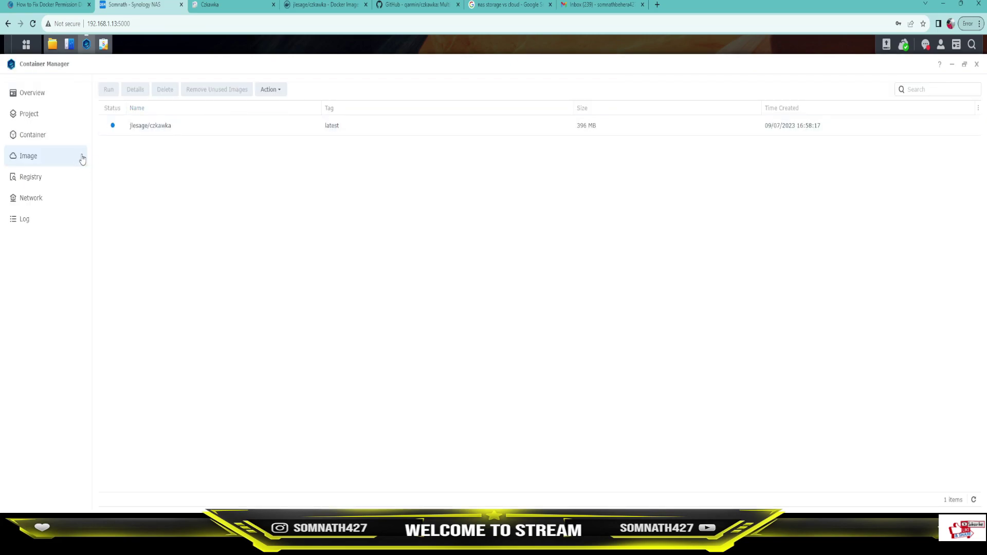
left_click(51, 194)
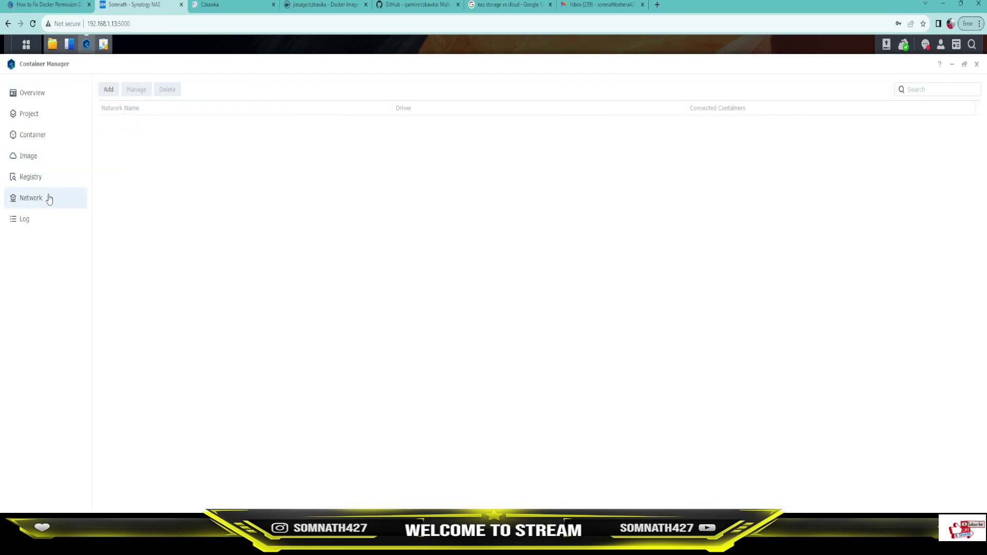
left_click(108, 91)
left_click(514, 406)
Step: Search the Registry for 'cz', clear it, and confirm no projects exist
left_click(15, 177)
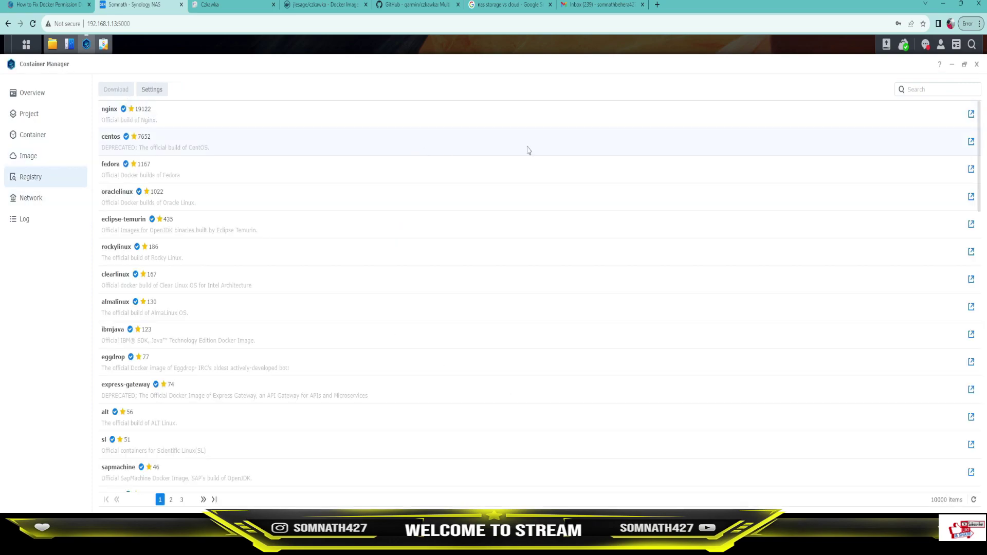
left_click(921, 88)
type("cz")
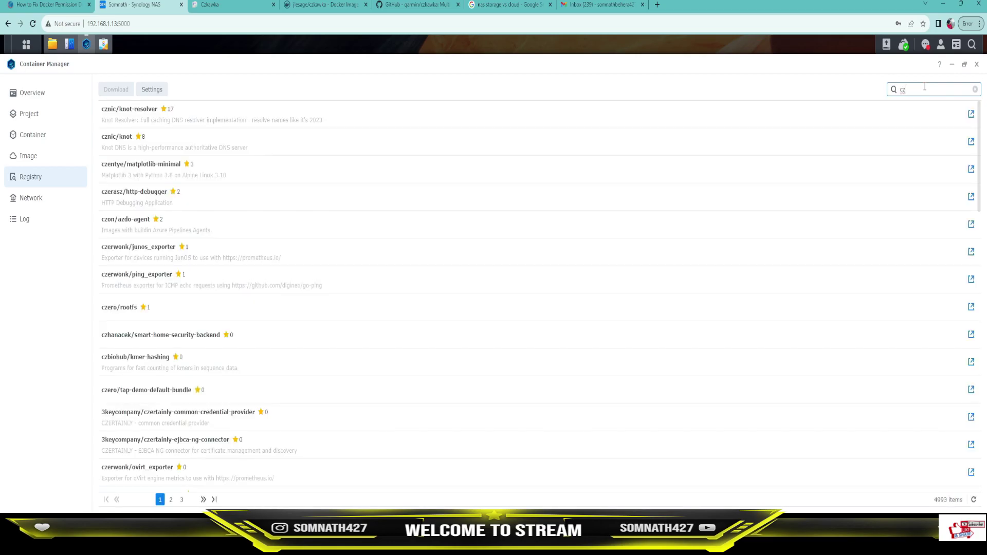
left_click(974, 89)
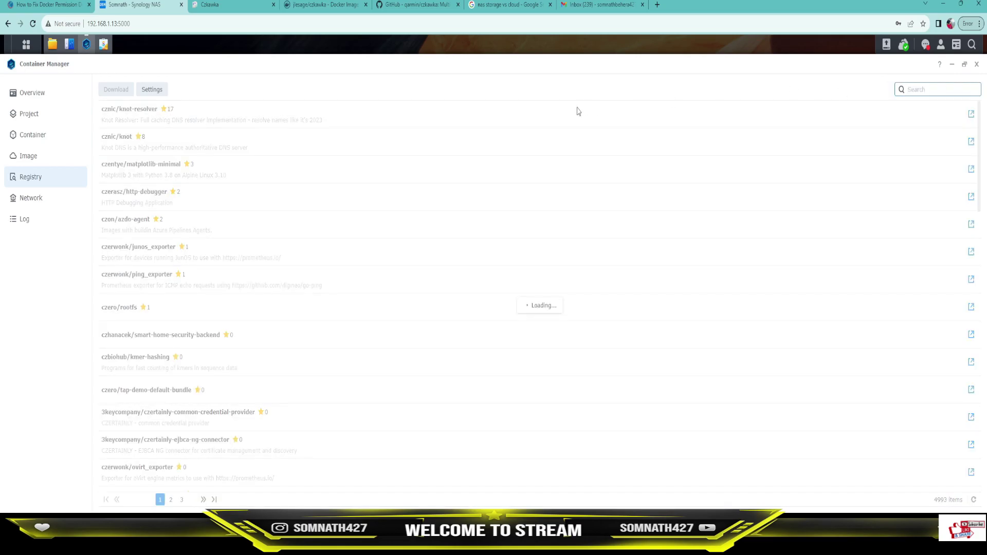
left_click(48, 113)
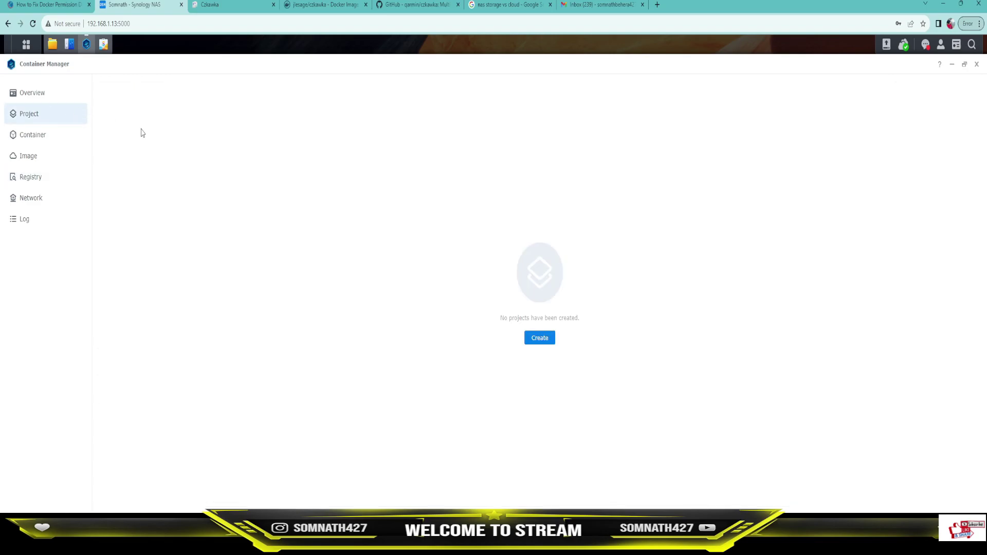
Step: Return to Docker Hub and highlight the Czkawka quick-start docker run command with port 5800:5800
left_click(239, 3)
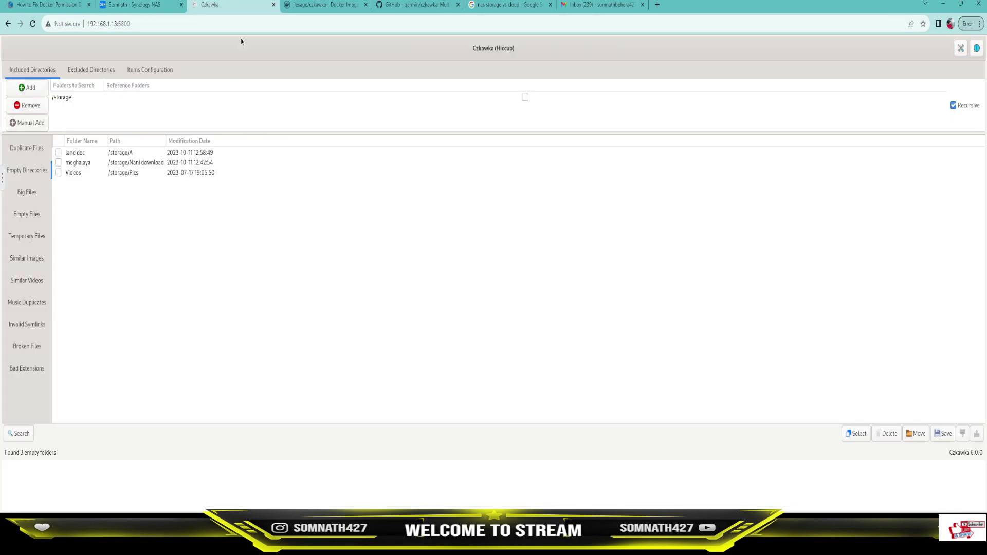
left_click(321, 5)
scroll(277, 201, "up", 2)
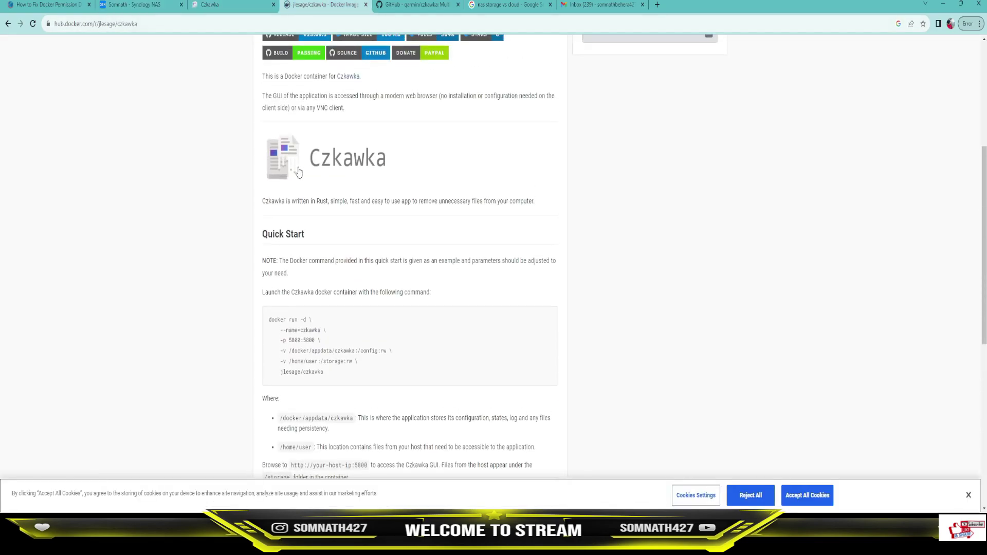
left_click_drag(269, 324, 335, 390)
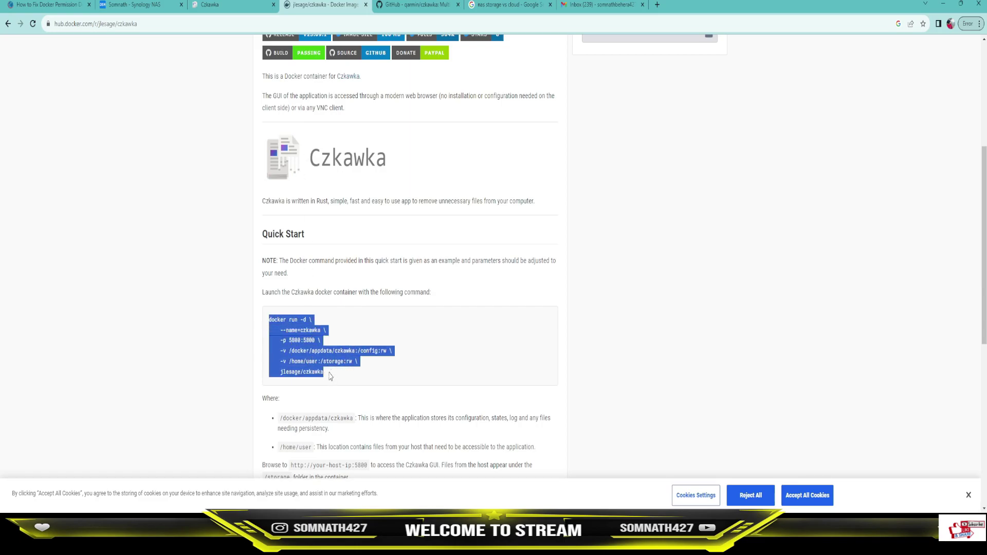
left_click(330, 377)
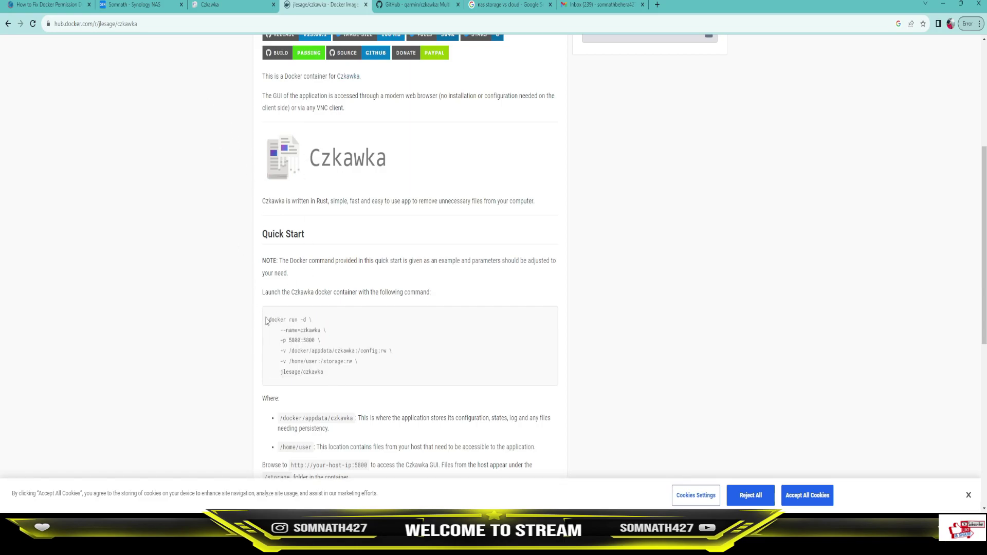
Step: Open the NAS Control Panel and scroll to Terminal & SNMP, where SSH is enabled on port 22
left_click_drag(266, 321, 337, 391)
left_click(134, 4)
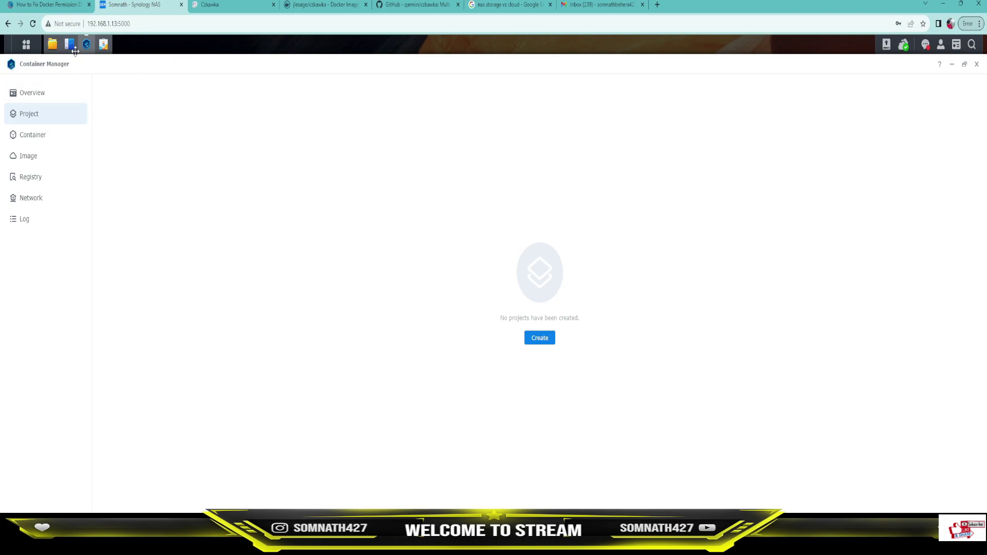
mouse_move(55, 52)
left_click(69, 45)
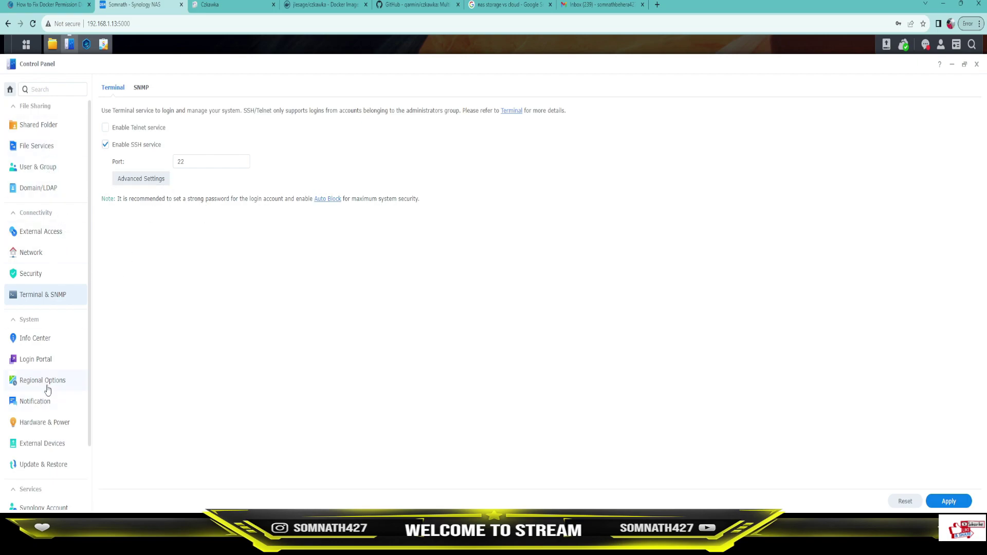
scroll(46, 386, "down", 3)
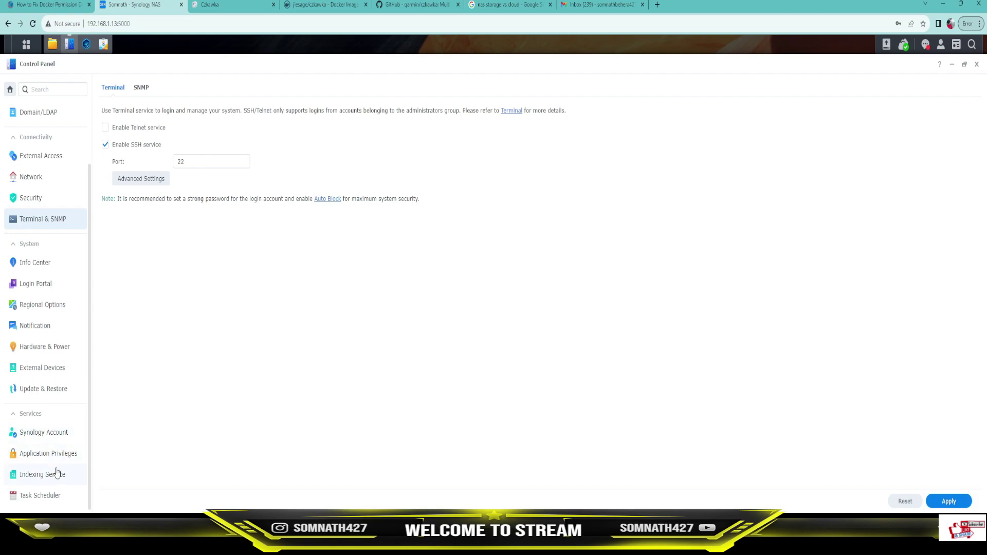
Step: Open the 'id' task in Task Scheduler for editing and review its schedule repeat options unchanged
left_click(49, 496)
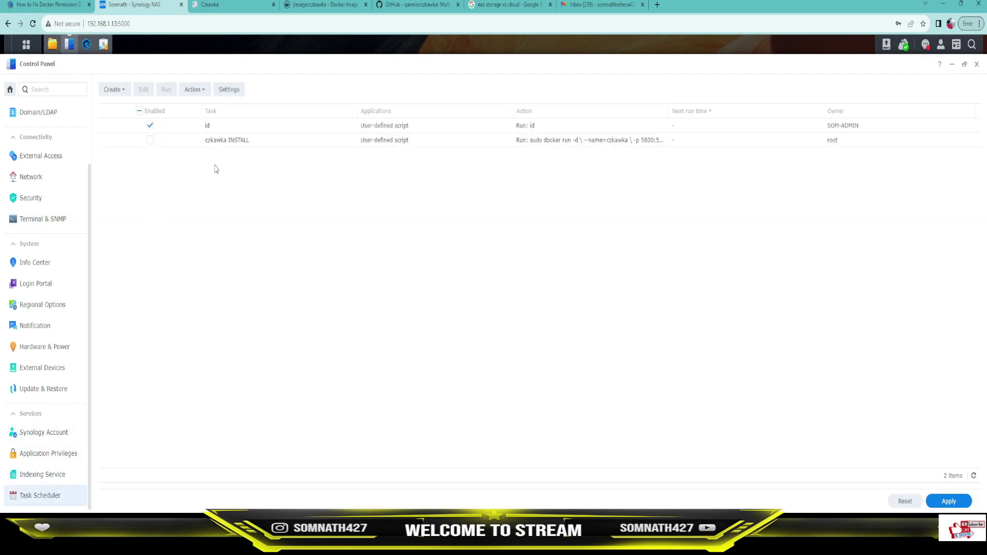
left_click(258, 127)
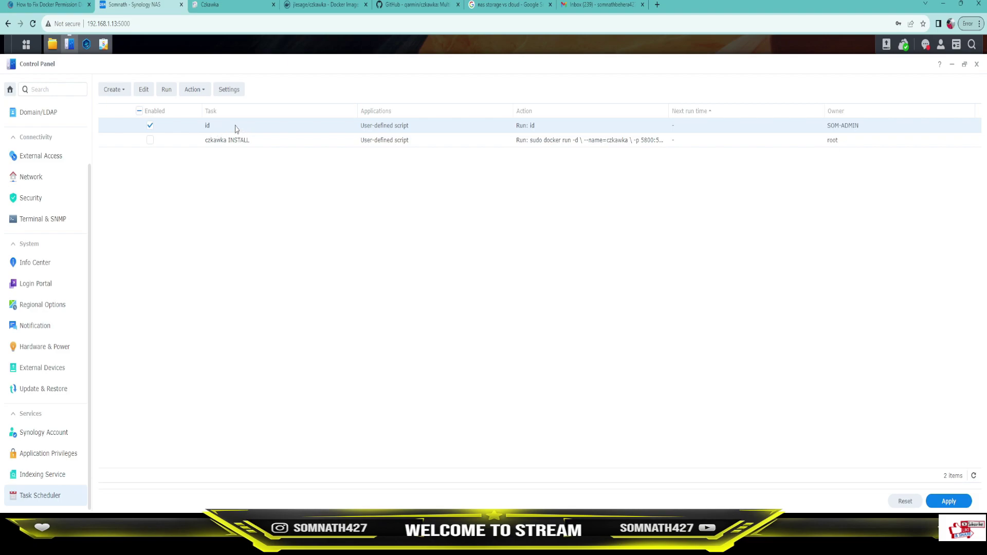
right_click(237, 128)
left_click(254, 150)
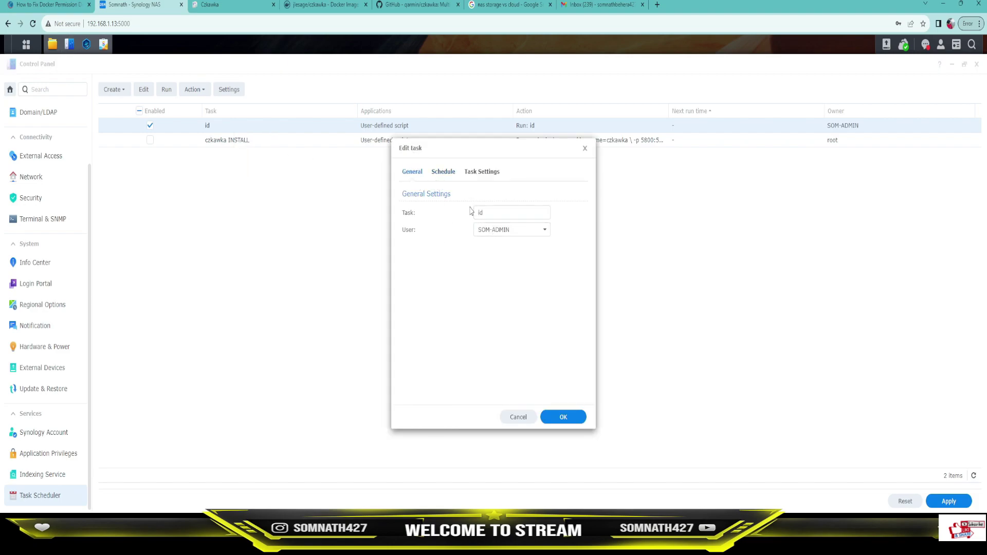
left_click(443, 172)
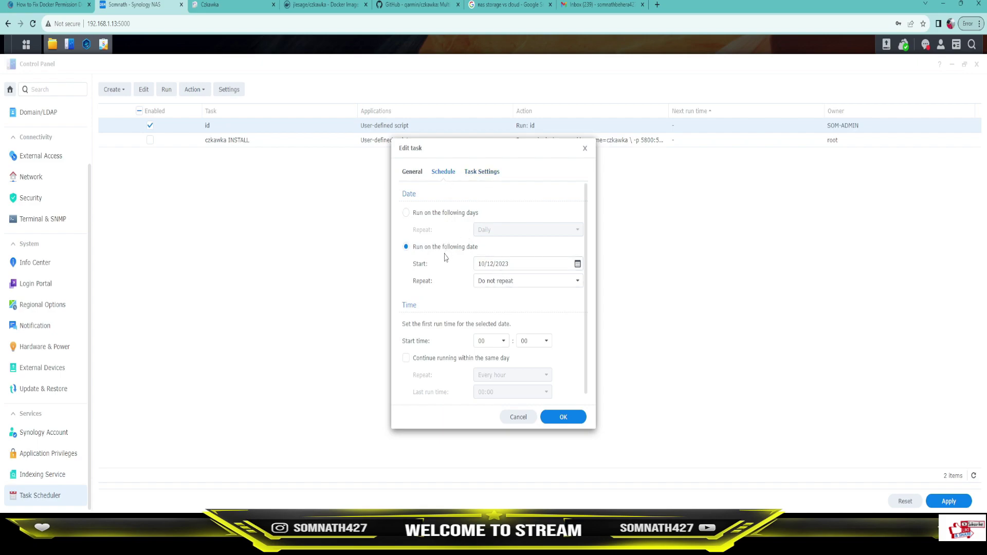
scroll(433, 268, "down", 1)
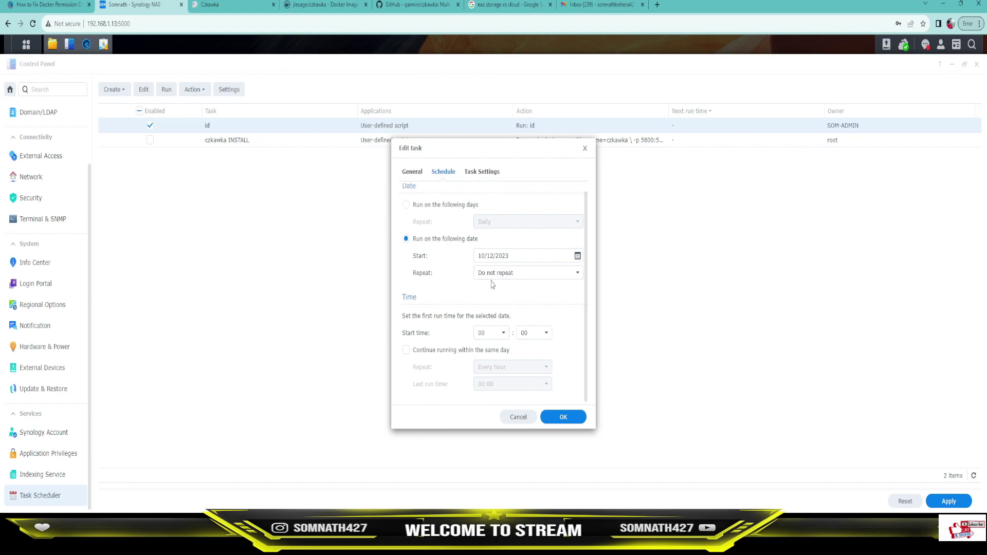
left_click(511, 276)
double_click(511, 275)
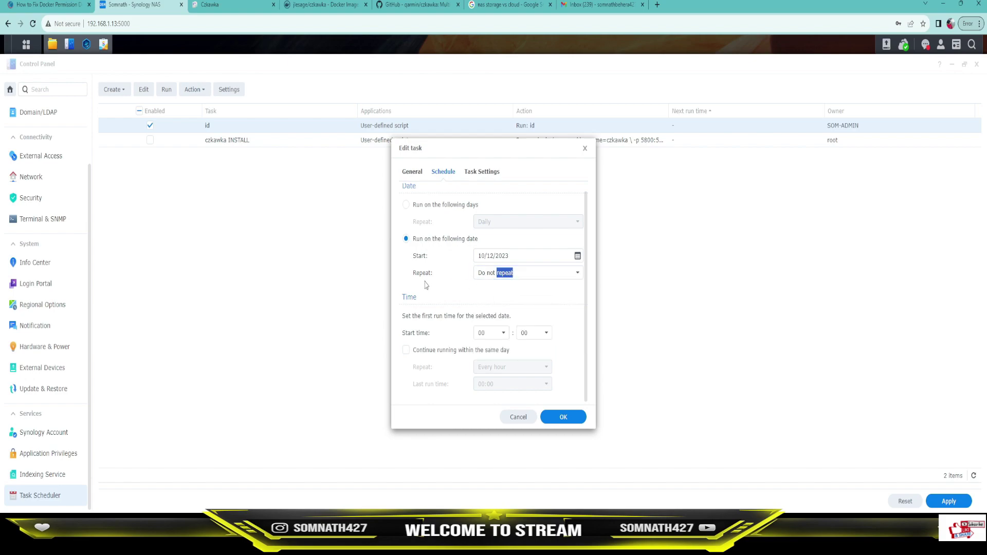
Step: Review the id task's user-defined script and save the task with OK
left_click(488, 171)
left_click(445, 319)
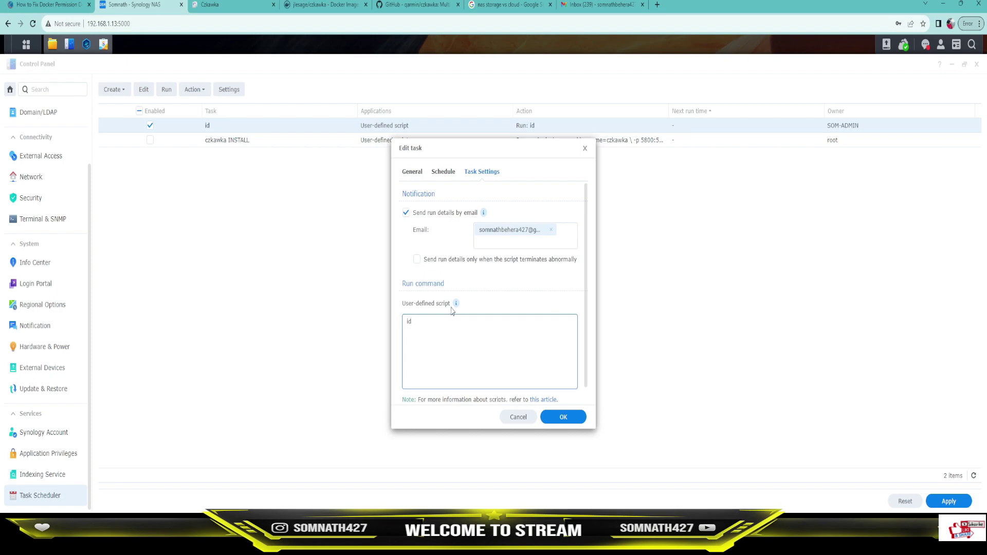
left_click_drag(414, 323, 400, 325)
left_click(401, 307)
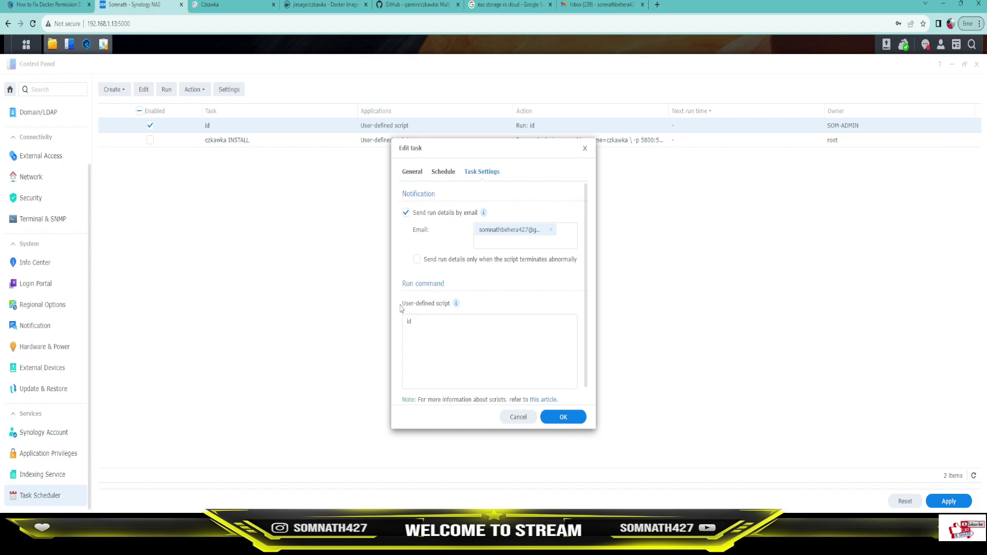
left_click(408, 321)
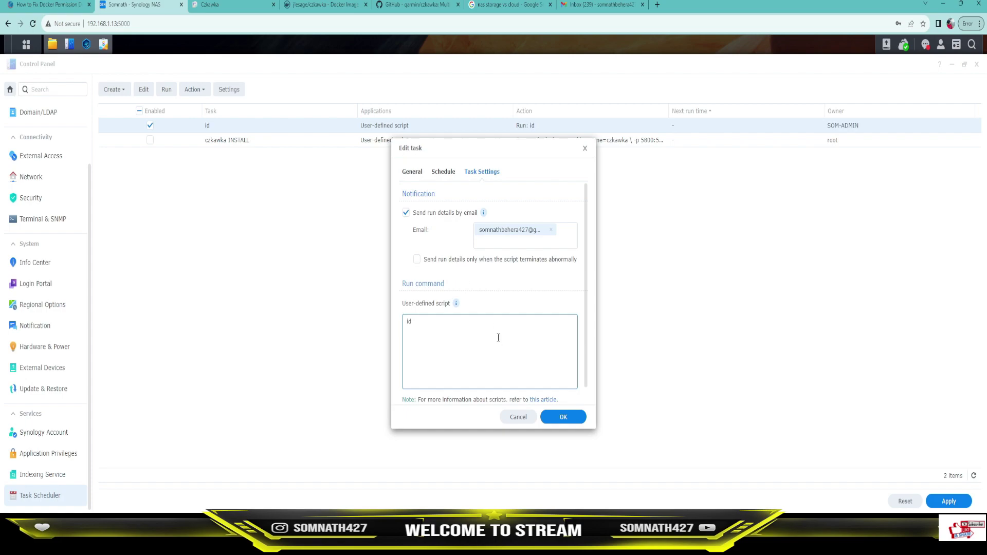
left_click(564, 418)
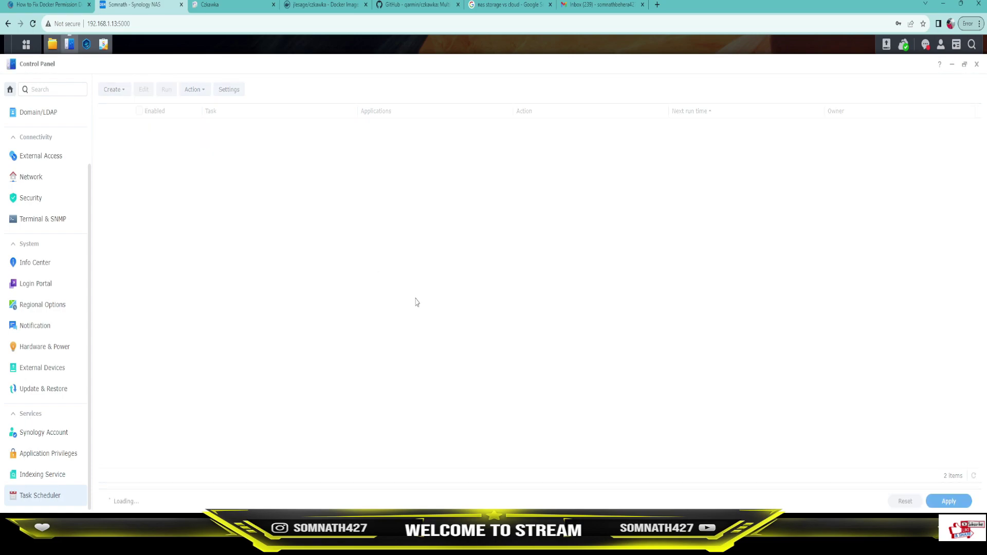
right_click(216, 124)
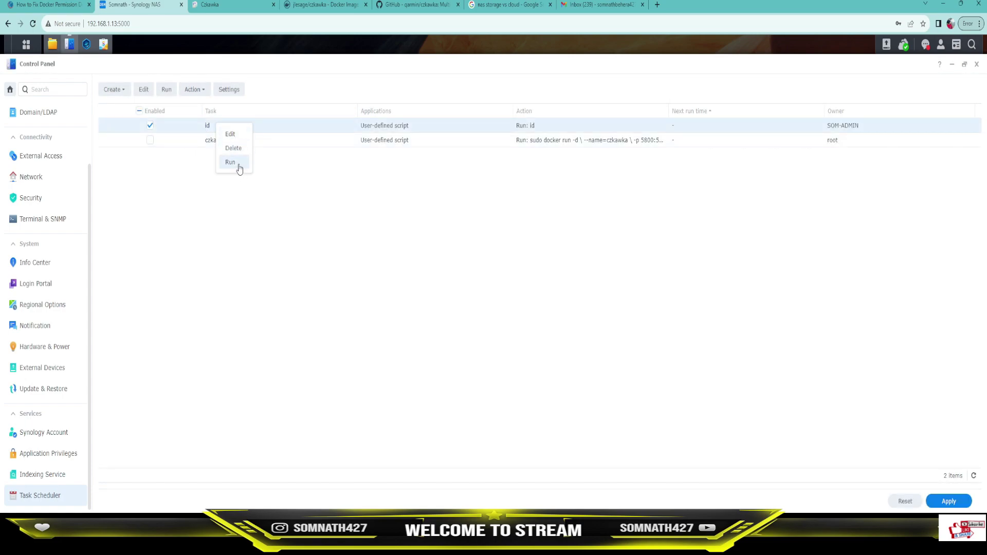
left_click(278, 167)
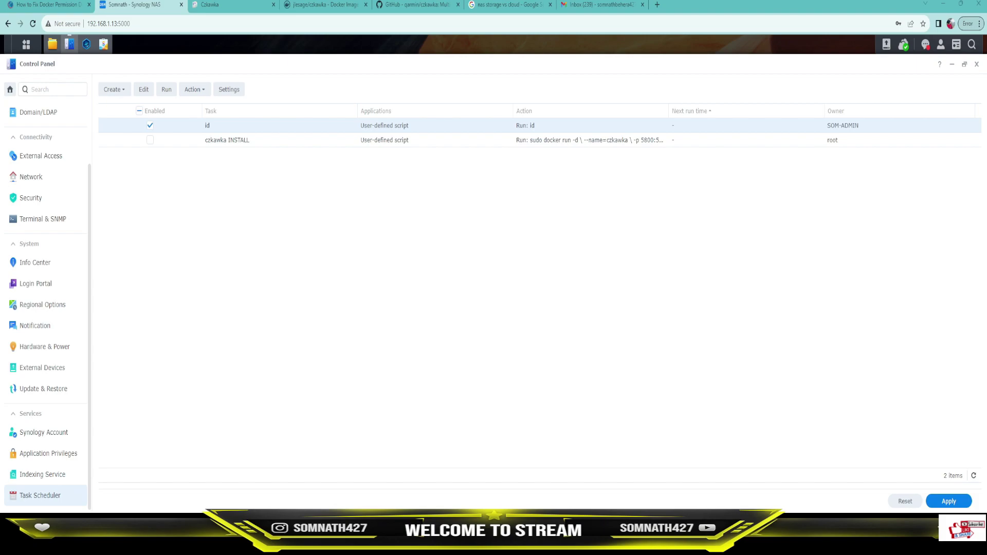
Step: Paste the id output into a new tab and mark group 101 (administrators) alongside uid=1026
left_click(656, 5)
type("uid=1026(SOM-ADMIN) gid=100(users) groups=100(users),101(administrators)")
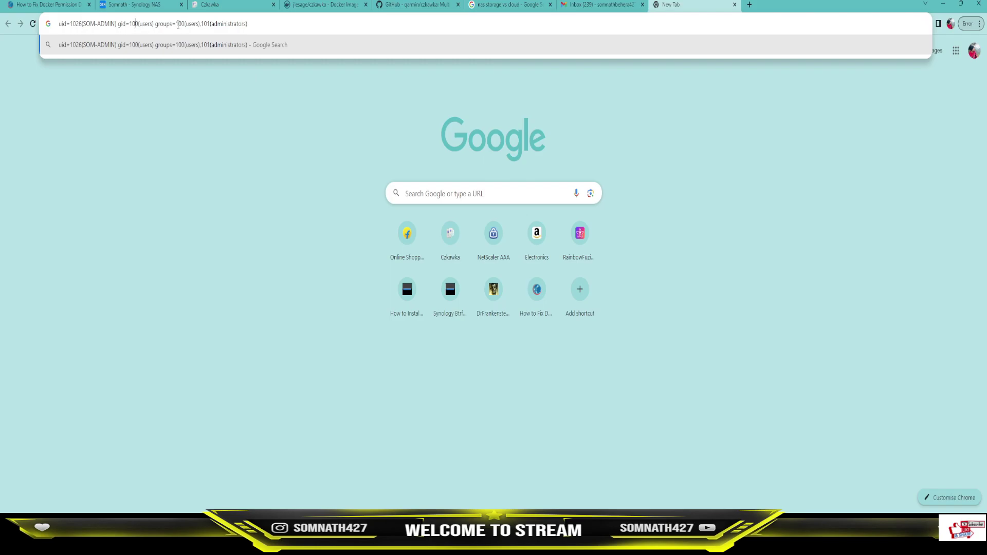
left_click_drag(207, 25, 204, 25)
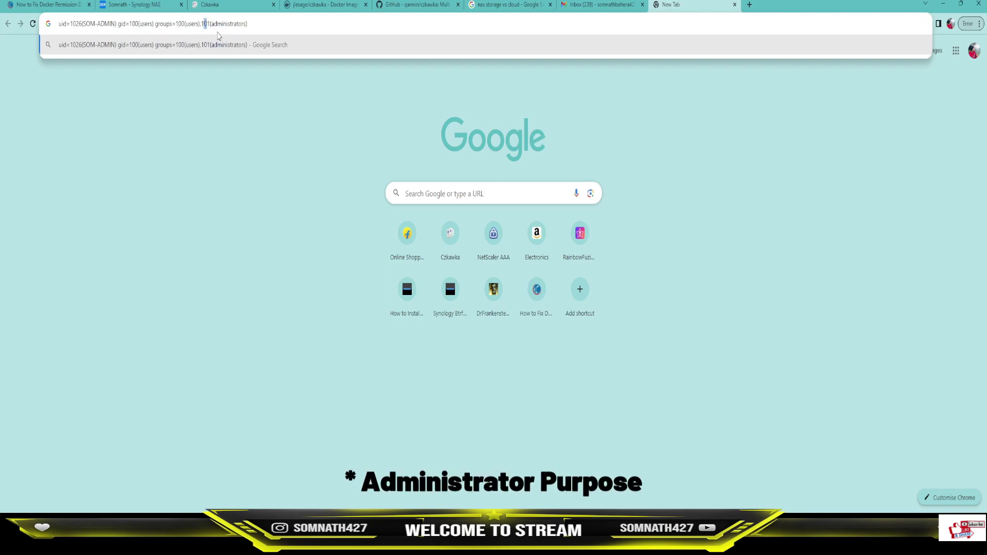
Step: Go back through the tabs to Task Scheduler and select the czkawka INSTALL task
left_click(516, 4)
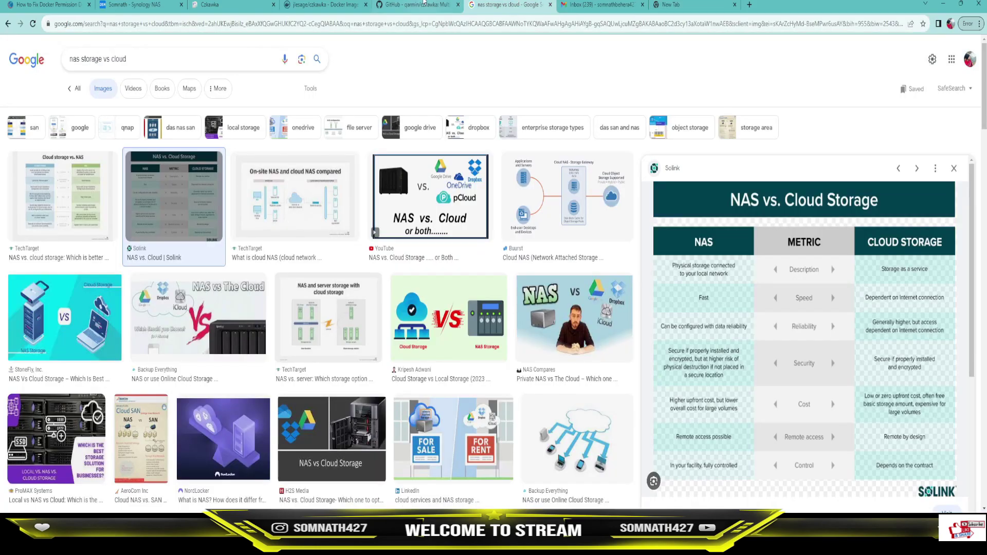
left_click(291, 6)
left_click(234, 4)
left_click(77, 5)
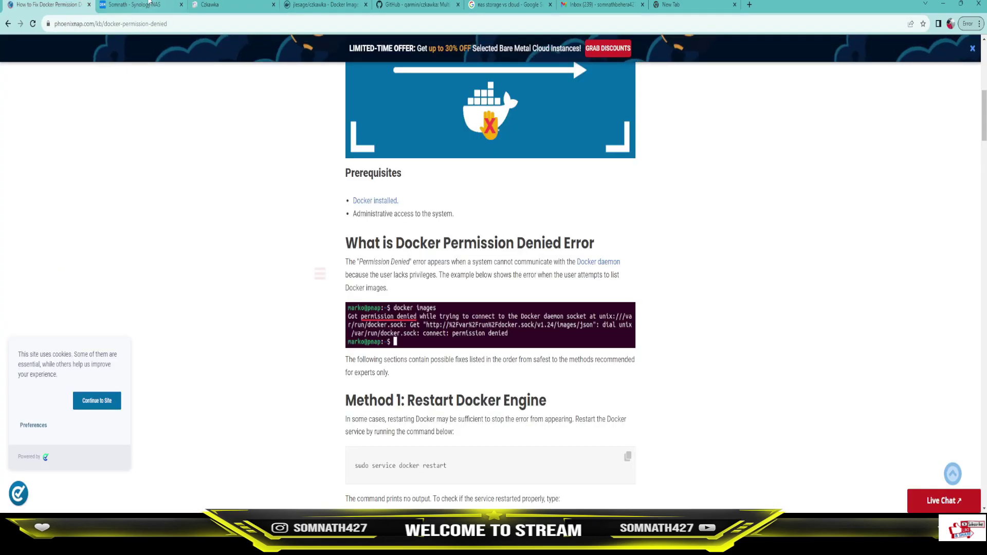
left_click(154, 5)
left_click(244, 142)
Step: Edit the czkawka INSTALL task and view its schedule and docker run script
right_click(242, 140)
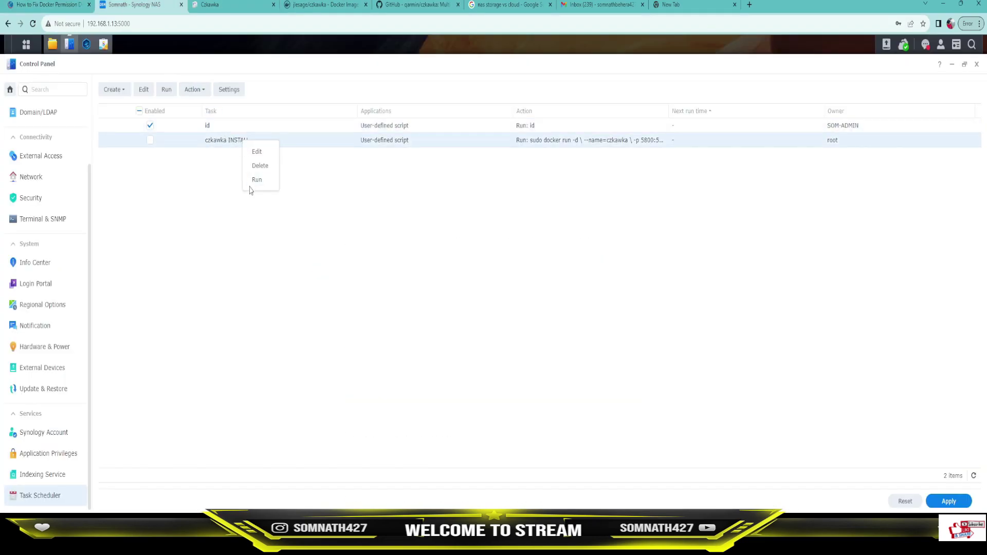
left_click(256, 152)
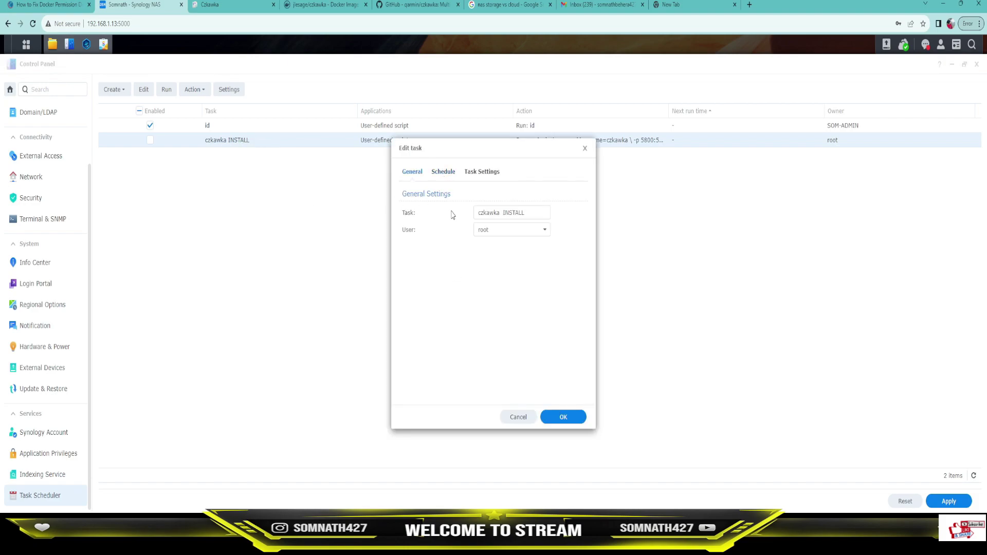
left_click(443, 173)
left_click(482, 172)
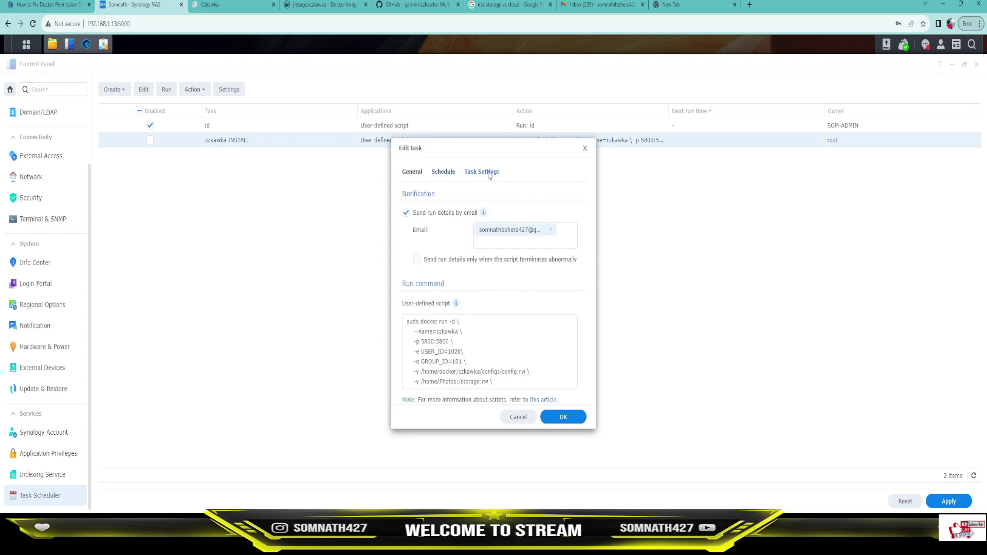
scroll(432, 334, "up", 1)
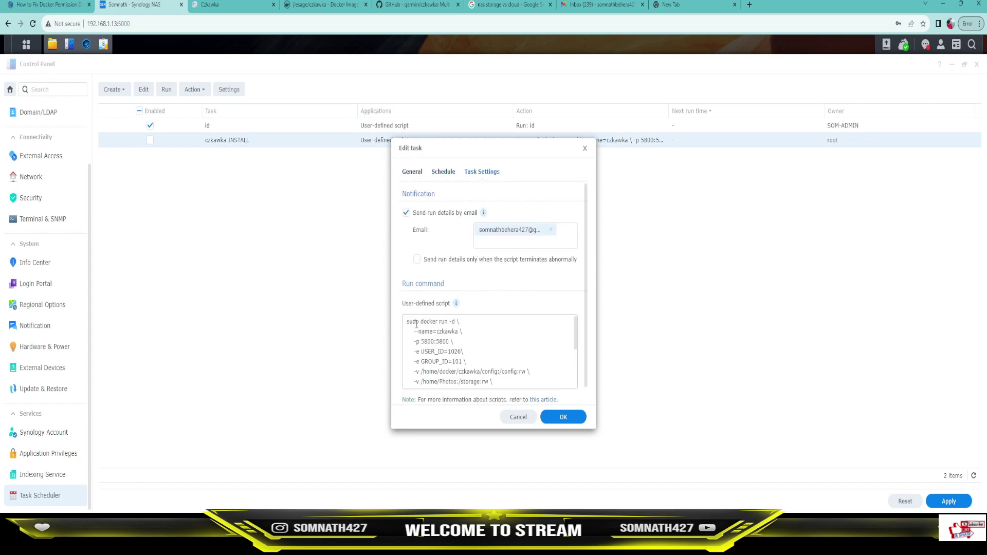
Step: Inspect the script's sudo prefix, 5800:5800 port and /home/docker/czkawka/config path, then open File Station
left_click_drag(421, 325, 396, 326)
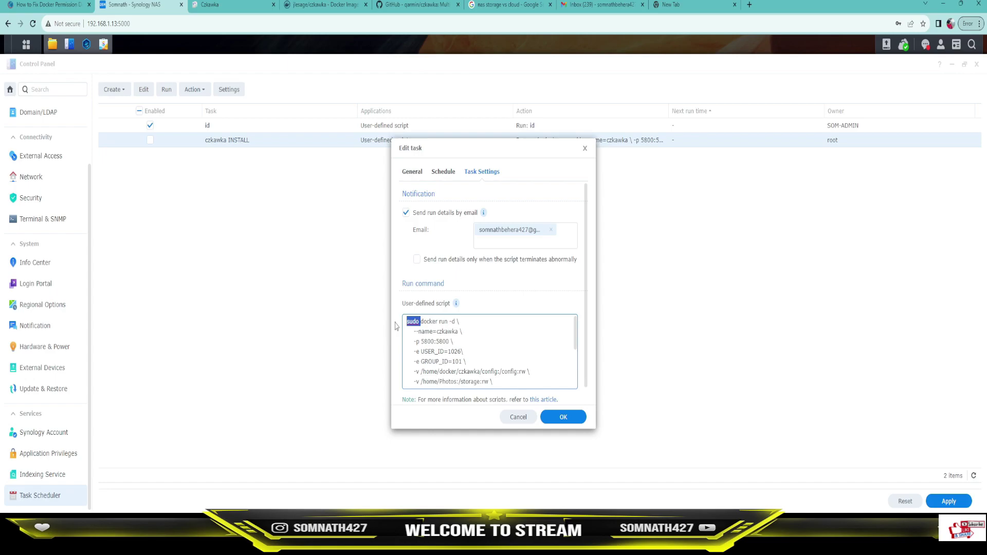
scroll(447, 340, "down", 1)
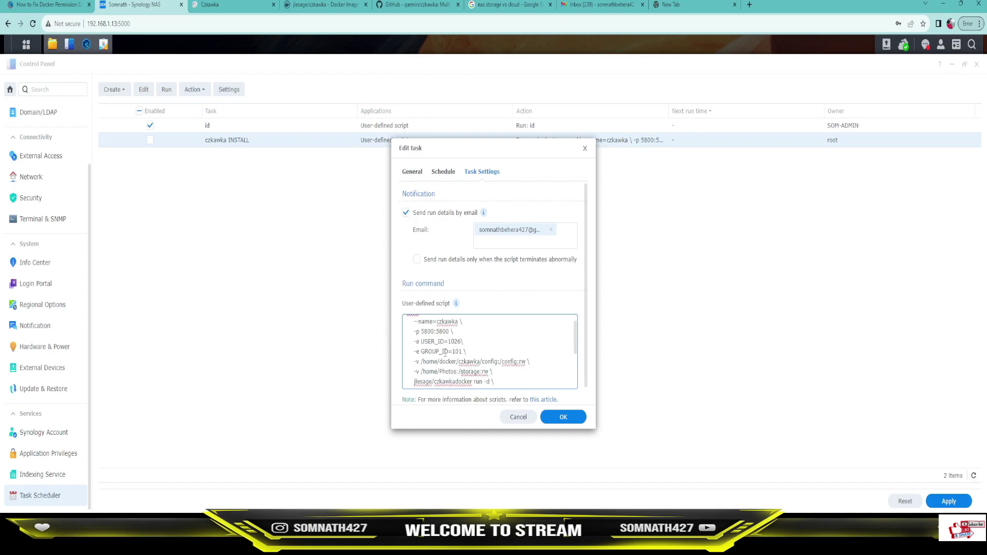
left_click_drag(431, 331, 424, 331)
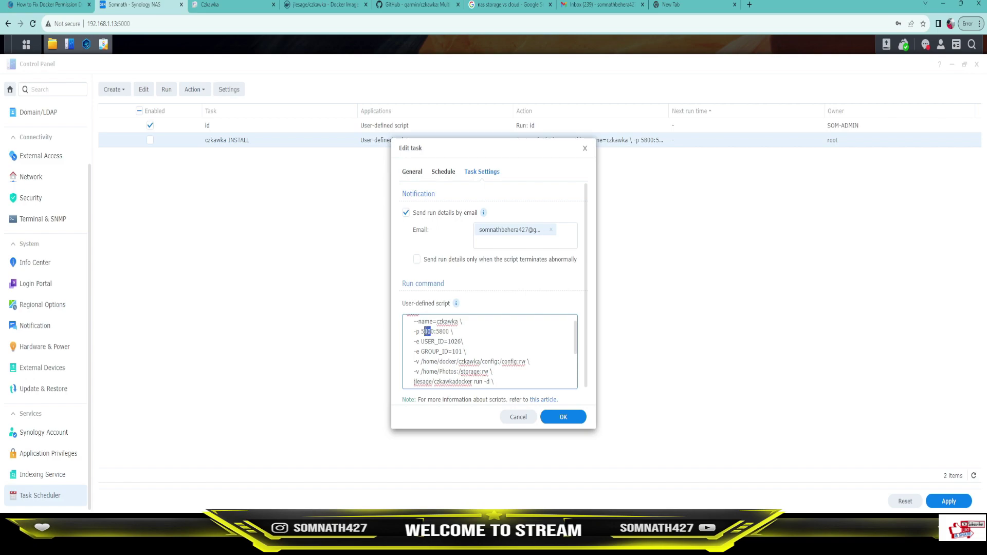
left_click(433, 335)
scroll(498, 369, "down", 1)
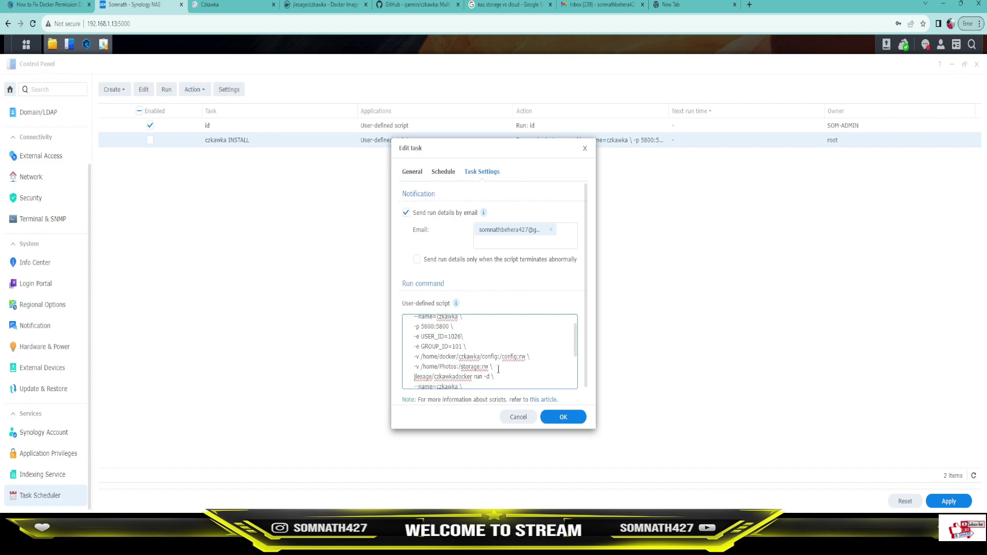
mouse_move(422, 356)
left_mouse_down()
mouse_move(499, 360)
mouse_move(423, 357)
left_mouse_up()
left_click(512, 372)
left_click(52, 44)
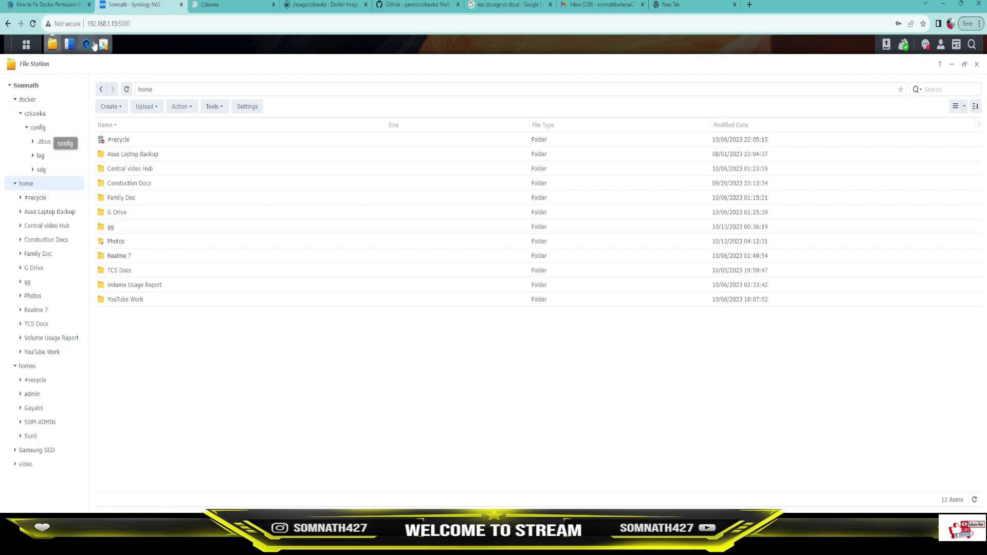
Step: Compare with the Docker Hub quick start, then bring the task script editor back
left_click(208, 5)
left_click(323, 4)
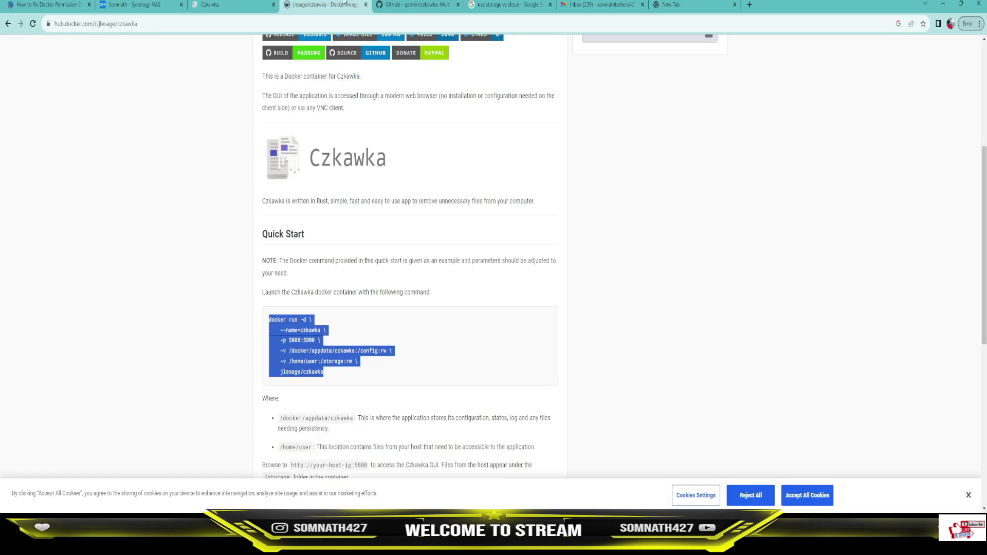
left_click(154, 5)
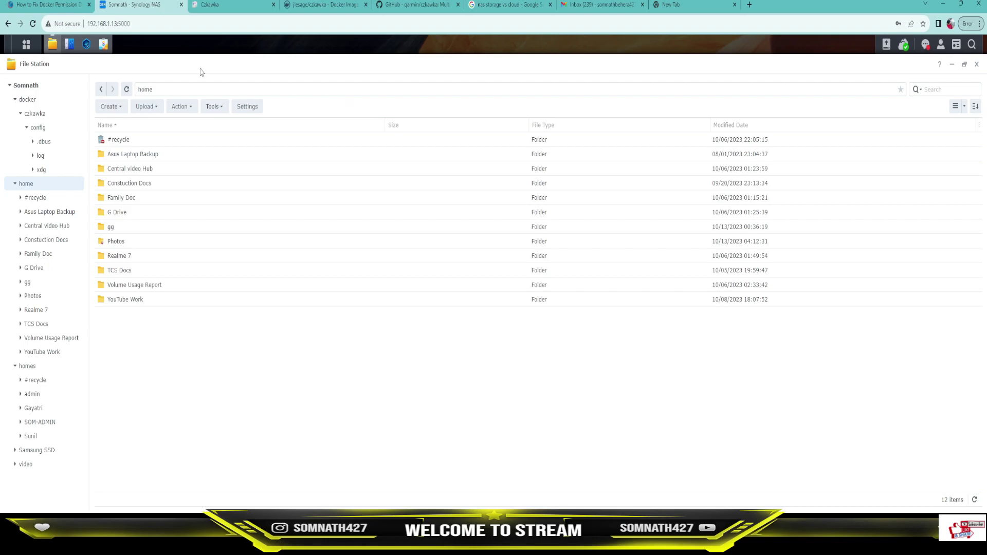
left_click(68, 51)
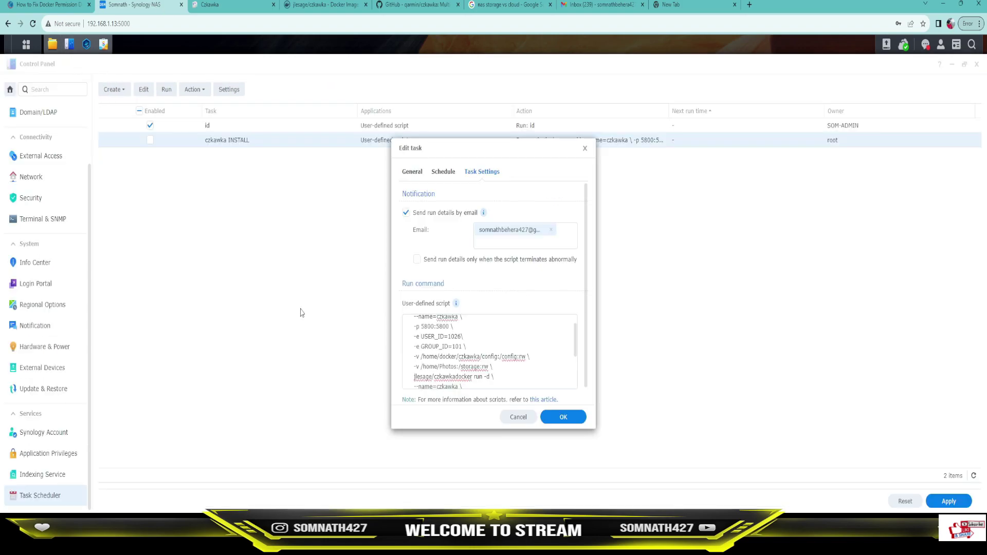
scroll(459, 367, "down", 2)
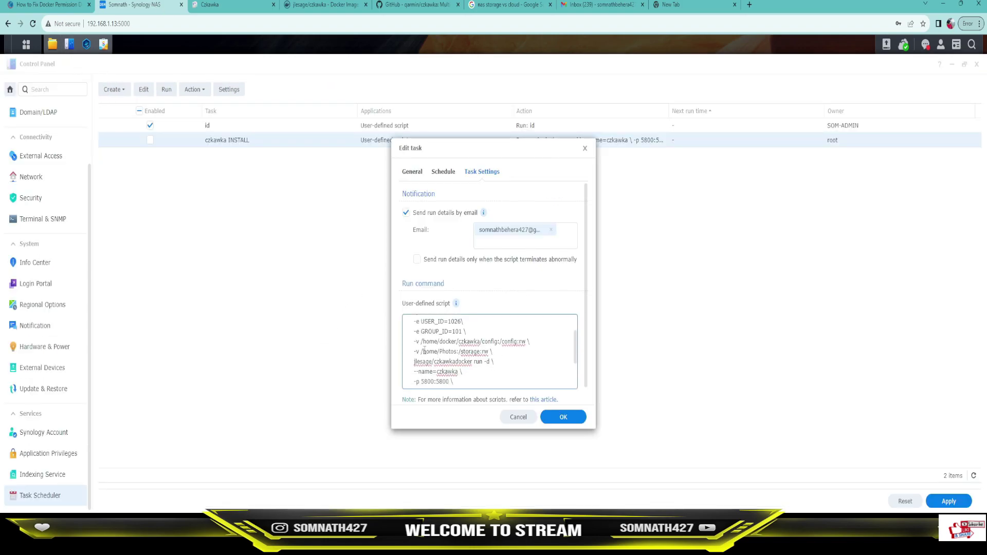
Step: Examine the /home/Photos storage volume mapping line in the docker run script
left_click_drag(422, 351, 480, 356)
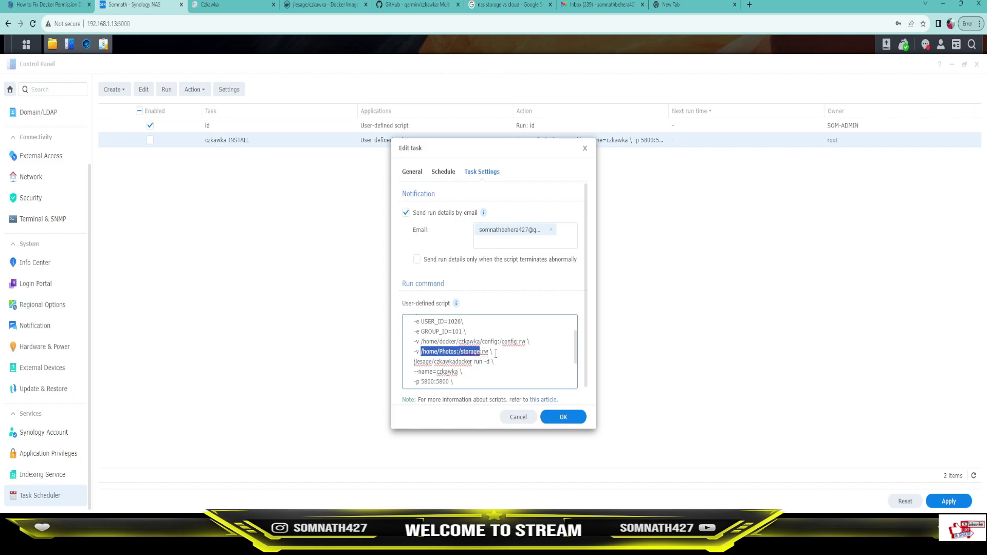
left_click(458, 354)
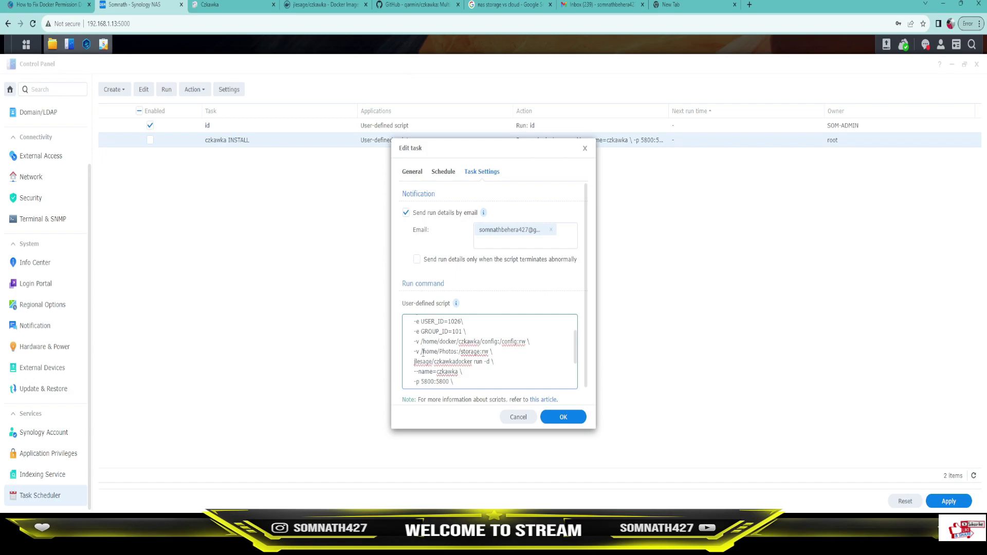
left_click_drag(423, 352, 479, 362)
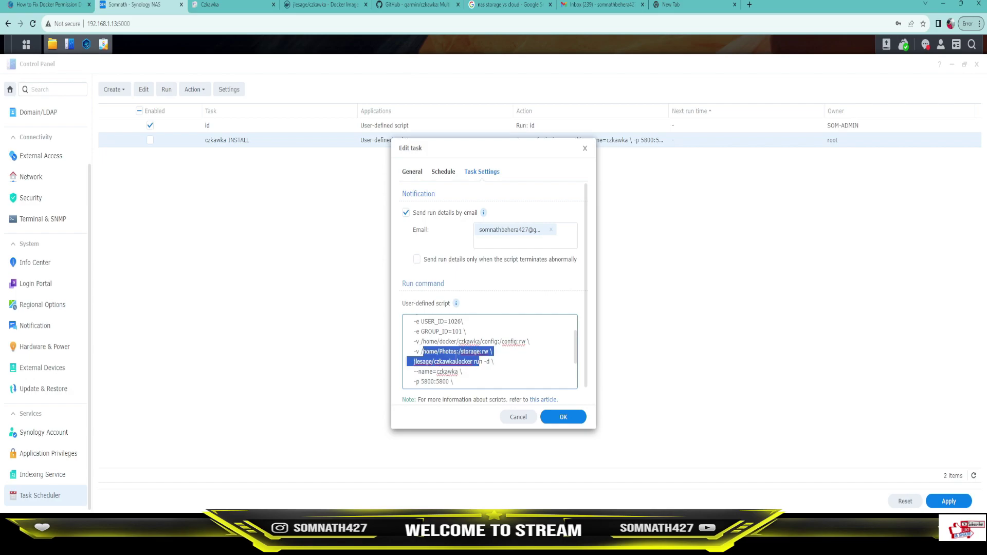
left_click(450, 354)
mouse_move(421, 353)
left_mouse_down()
mouse_move(460, 353)
mouse_move(428, 355)
left_mouse_up()
left_click(463, 362)
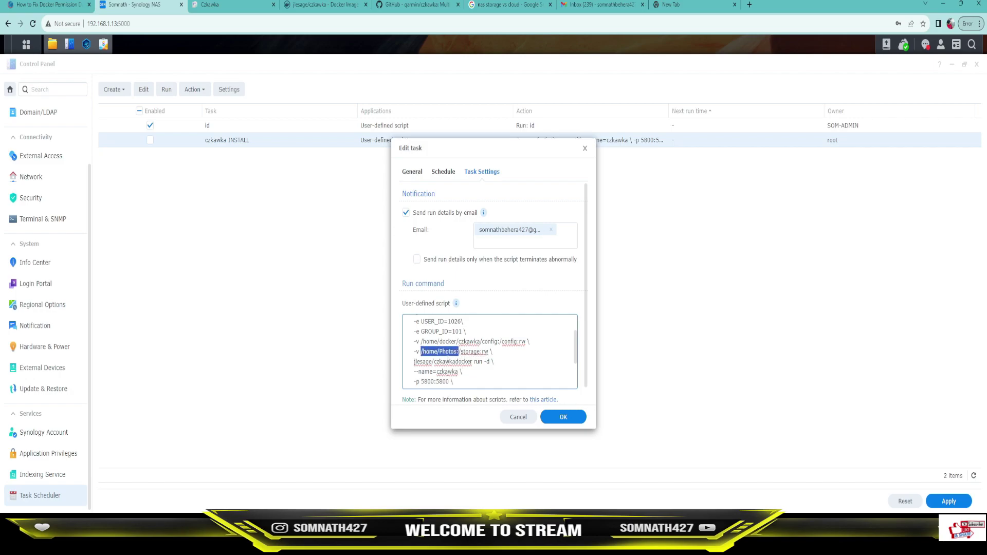
left_click(449, 362)
Step: Scroll to the script's end, select all of it, and cancel the edit without saving
scroll(455, 371, "down", 2)
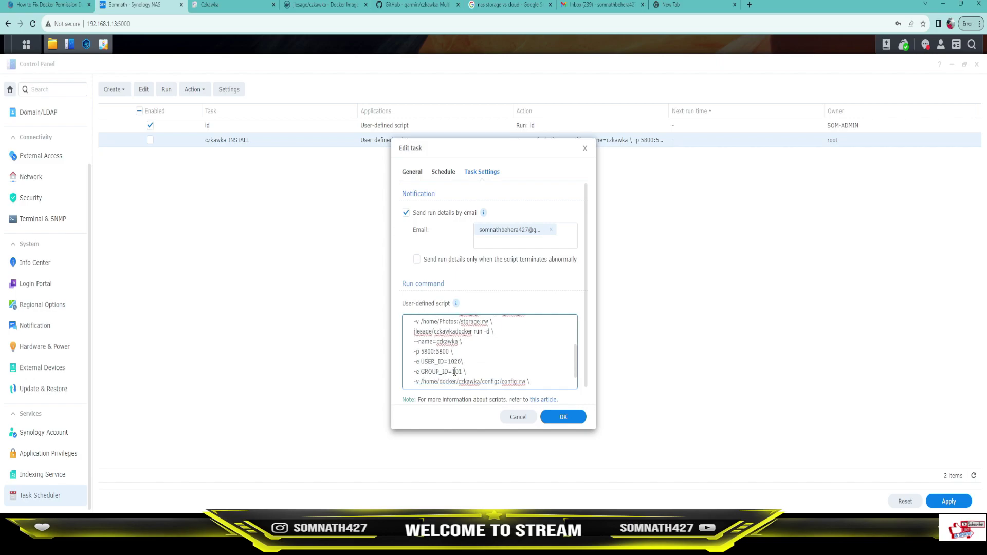
scroll(454, 372, "down", 3)
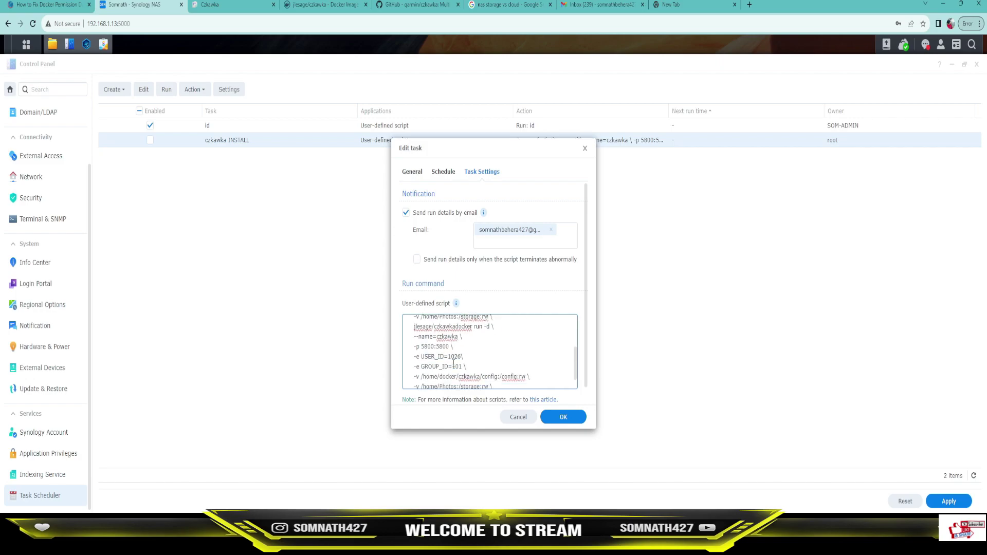
scroll(488, 377, "down", 1)
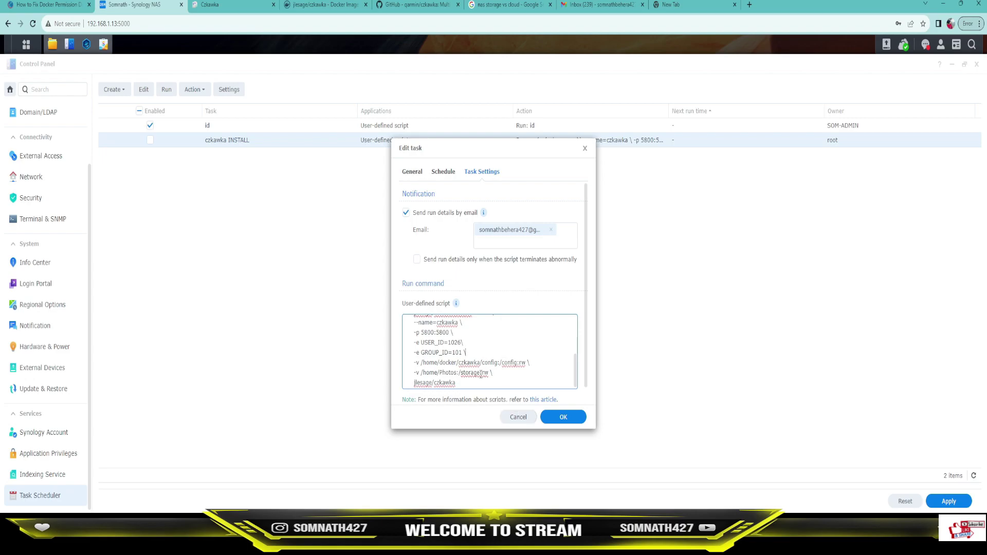
key("ctrl+a")
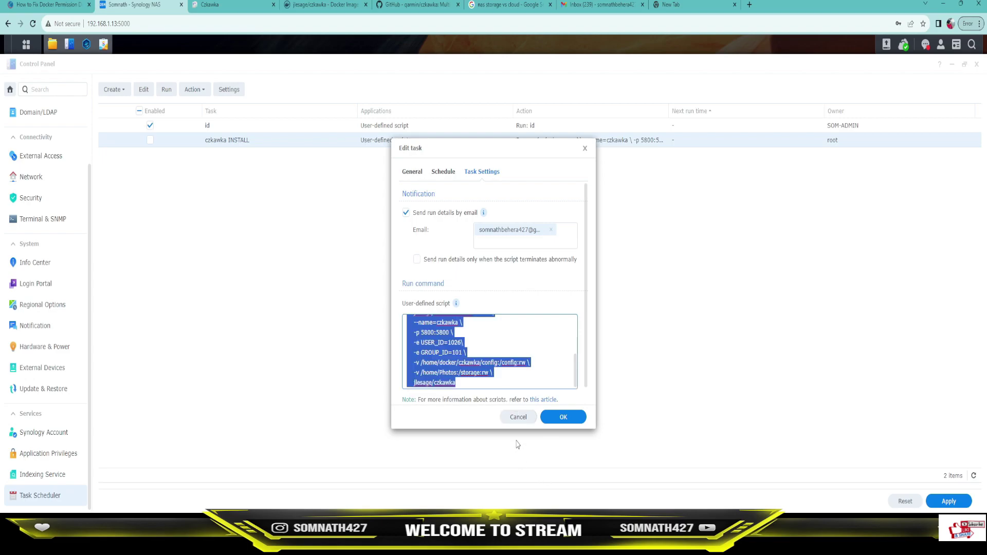
left_click(518, 417)
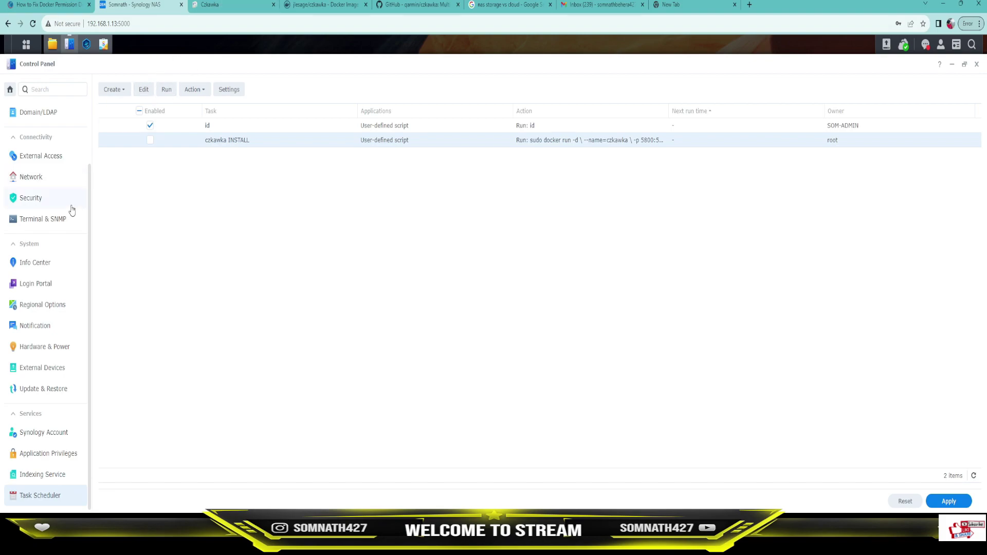
Step: Select the jlesage/czkawka image (latest, 396 MB) in Container Manager and mark the NAS address in the URL
left_click(86, 46)
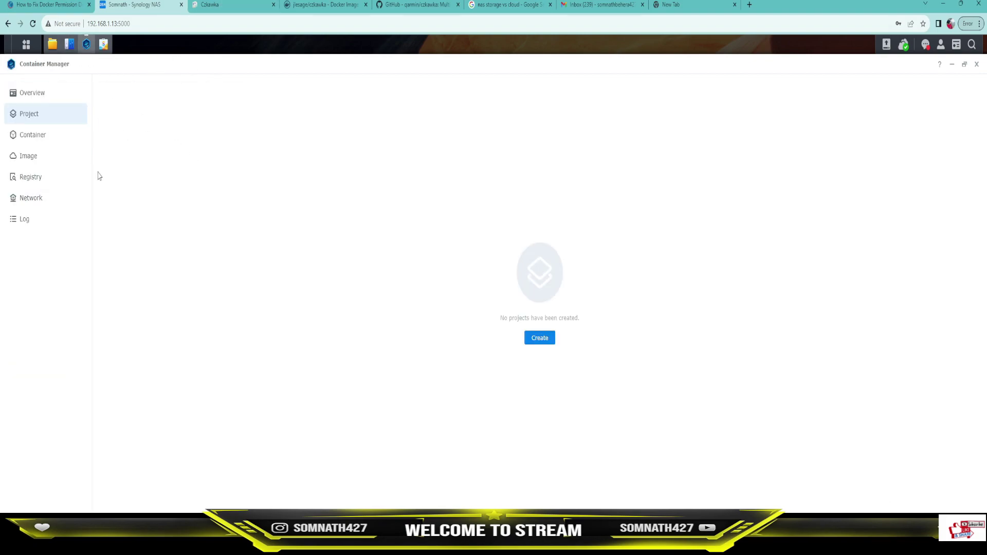
left_click(39, 154)
left_click(185, 130)
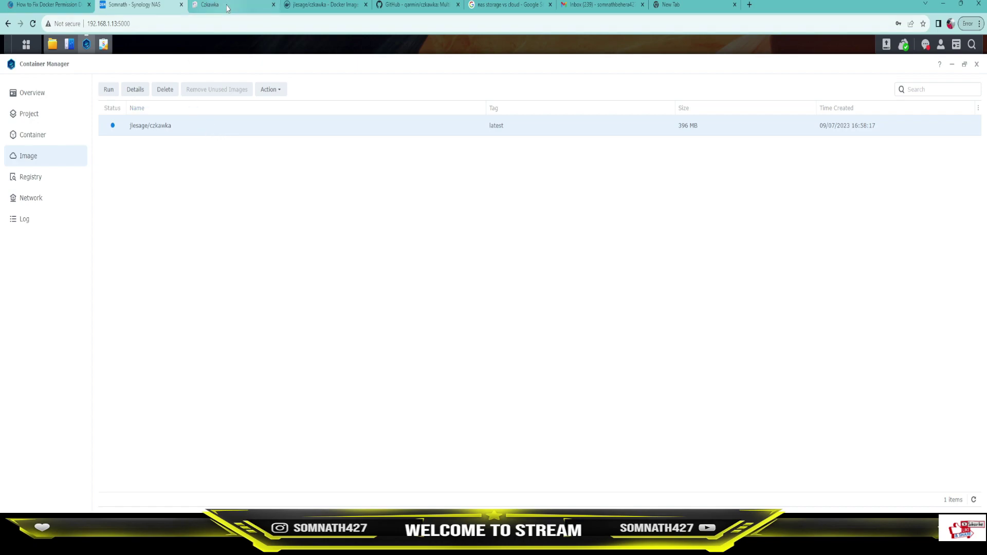
left_click_drag(120, 25, 87, 25)
left_click(133, 27)
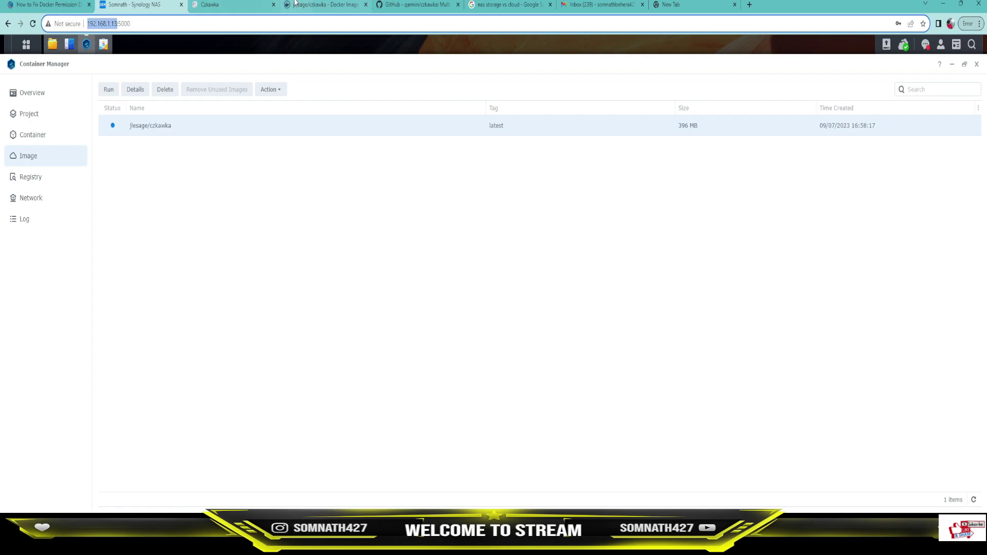
Step: Bring up the Czkawka web interface, select /storage and check the search modes, ending on Empty Directories
left_click(231, 5)
left_click(133, 26)
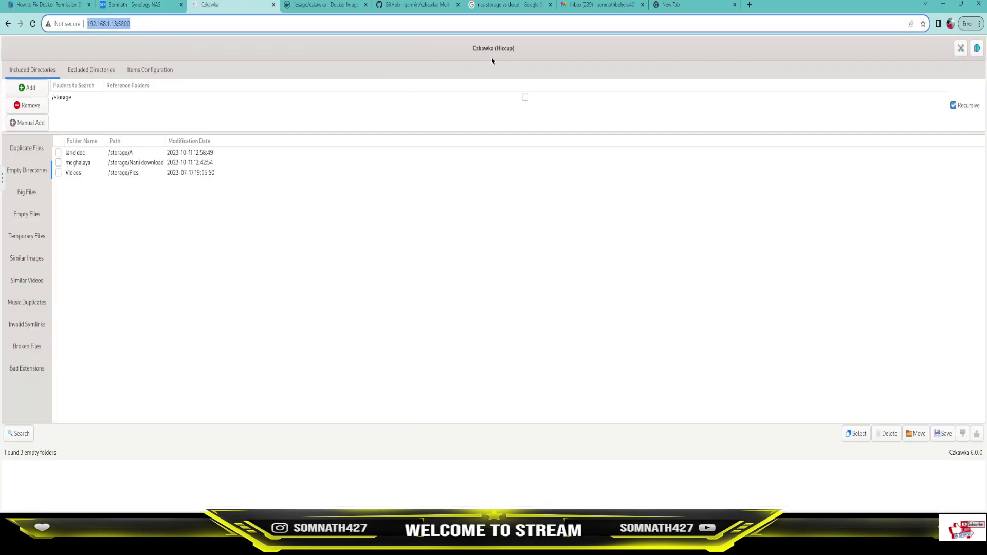
left_click(221, 226)
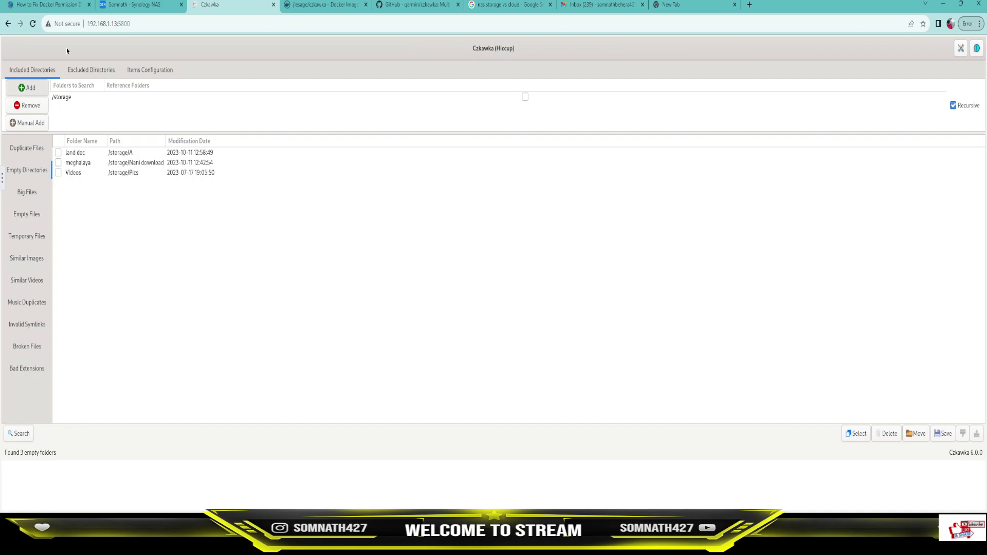
left_click(67, 99)
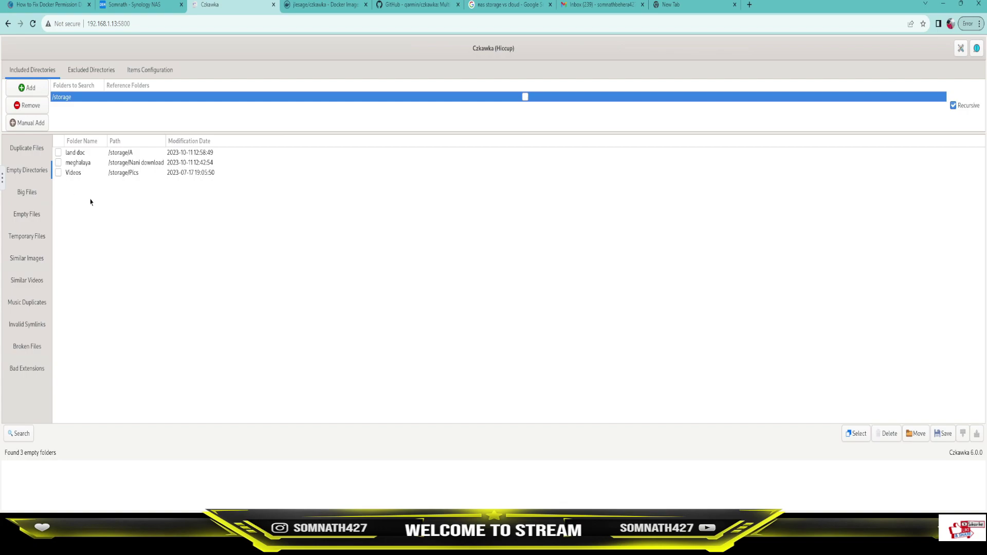
left_click(29, 154)
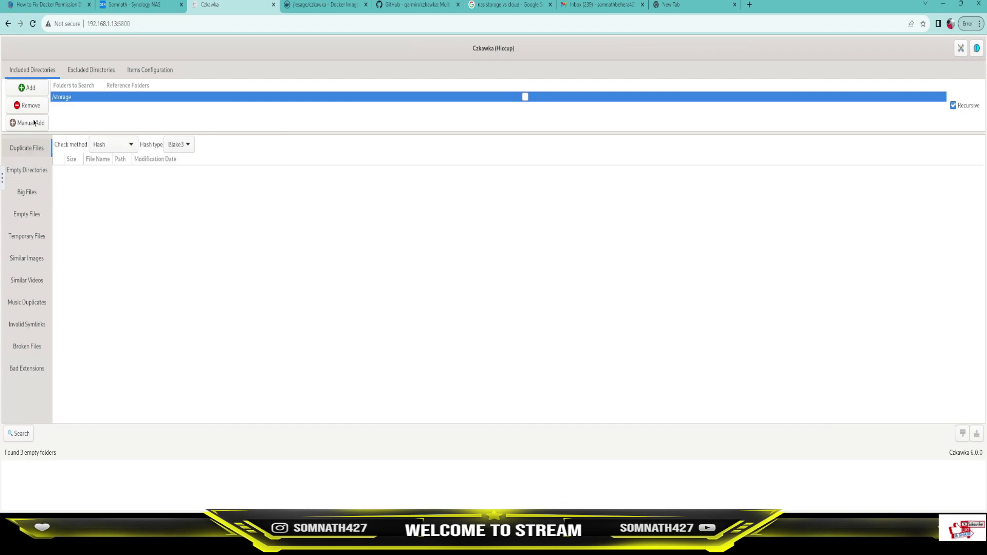
left_click(27, 170)
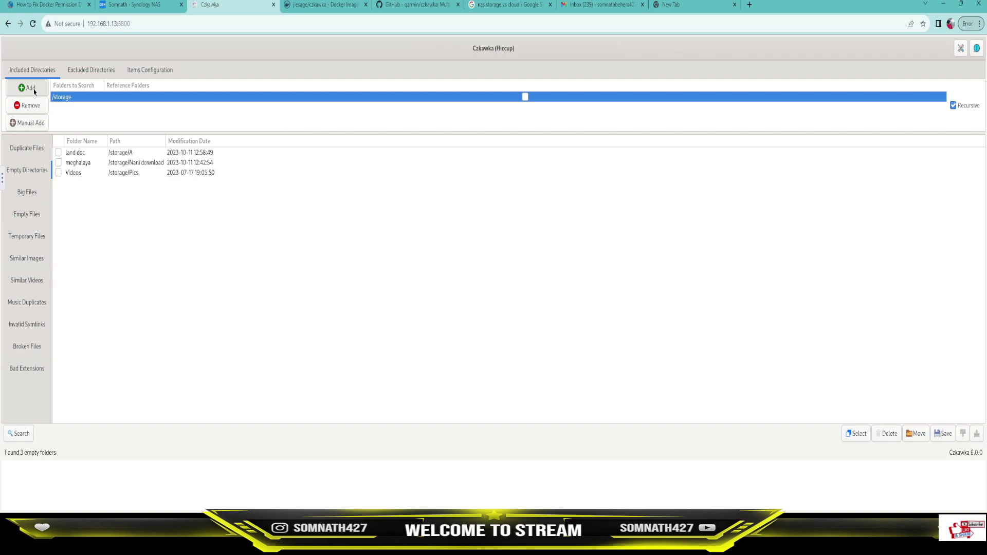
Step: Add the storage folder as a search folder and remove the duplicate /storage entry
left_click(34, 91)
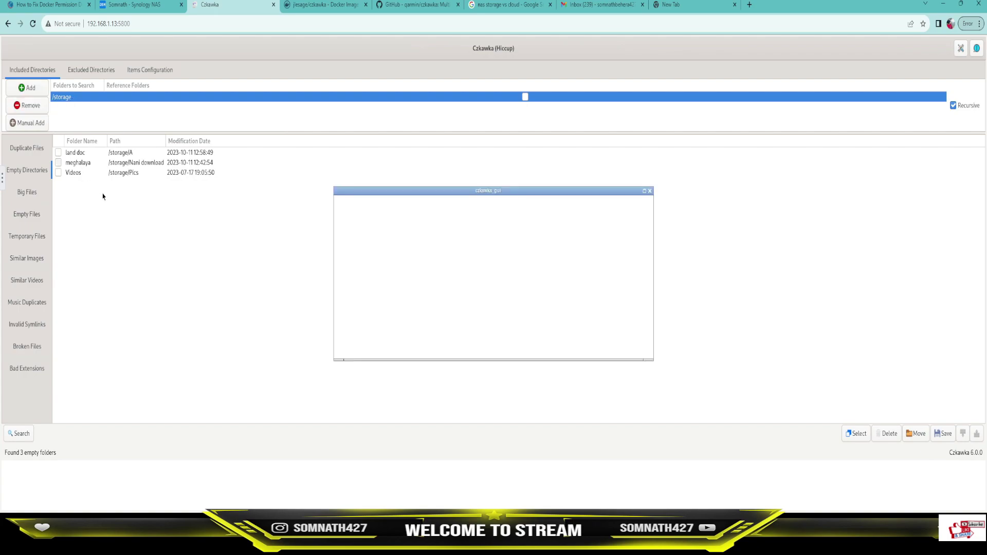
left_click(413, 214)
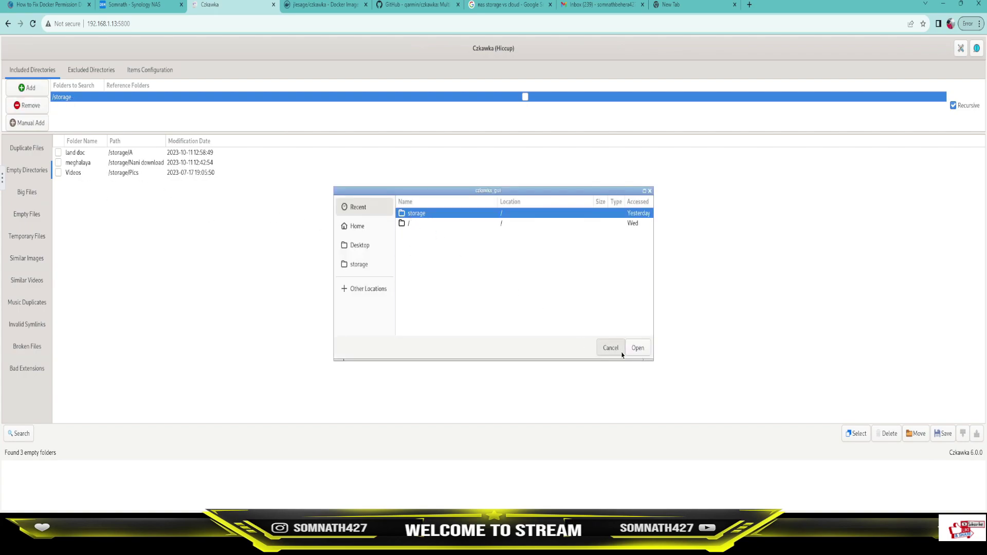
left_click(637, 348)
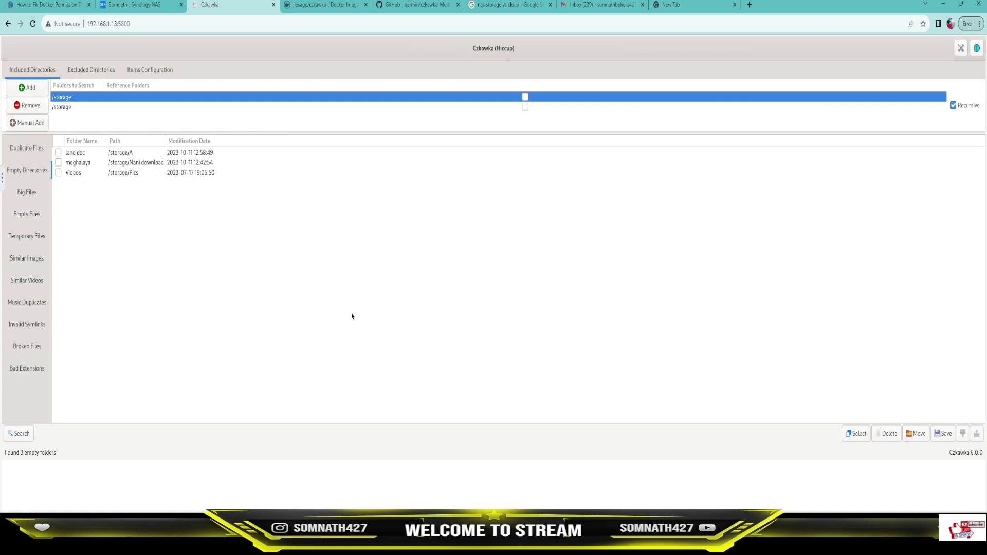
left_click(67, 108)
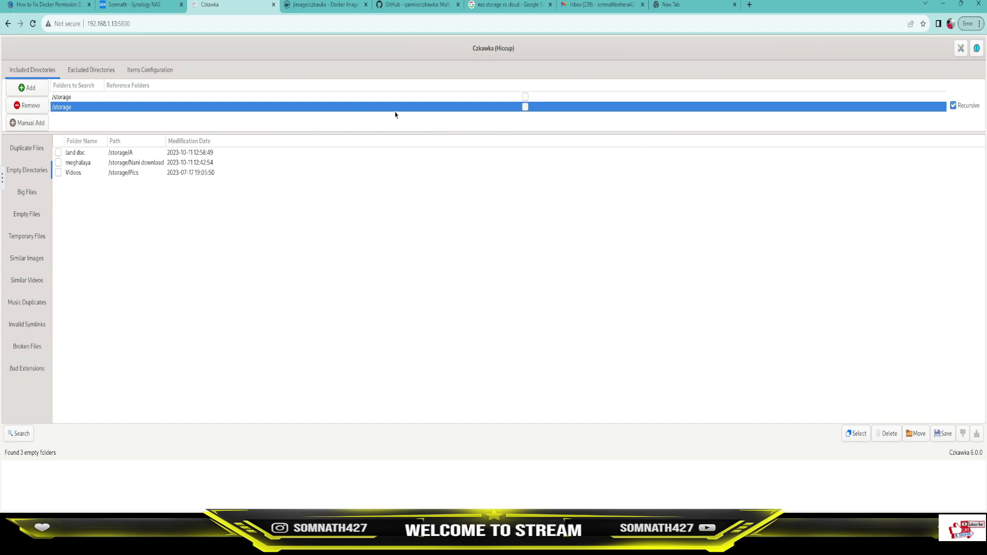
left_click(39, 106)
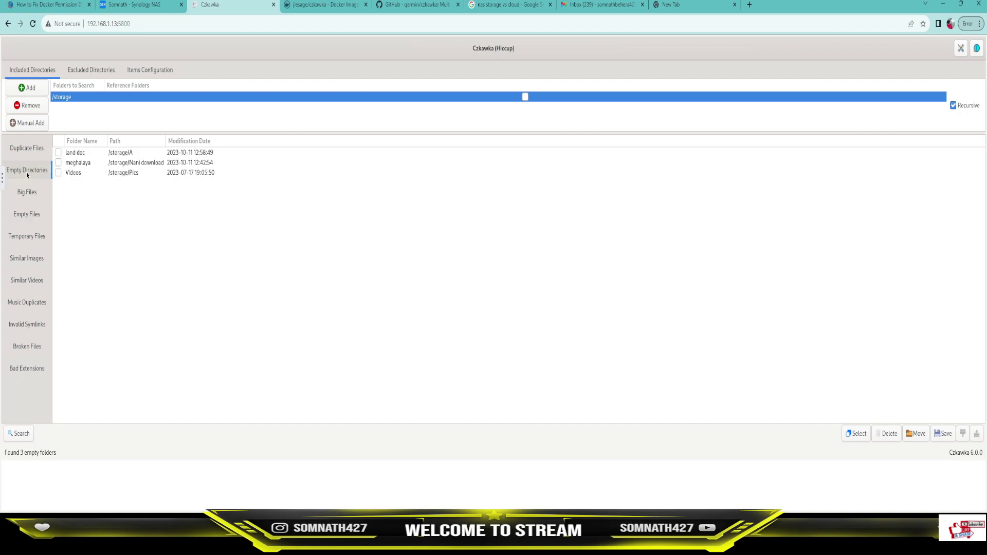
Step: Scan /storage for empty folders, then review the Excluded Directories and Items Configuration tabs
left_click(21, 434)
left_click(94, 76)
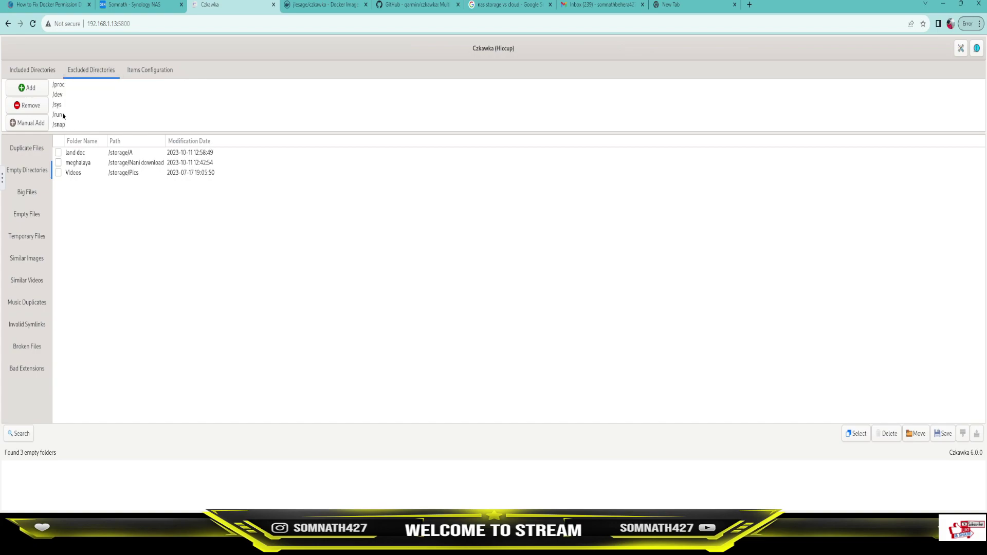
left_click(149, 69)
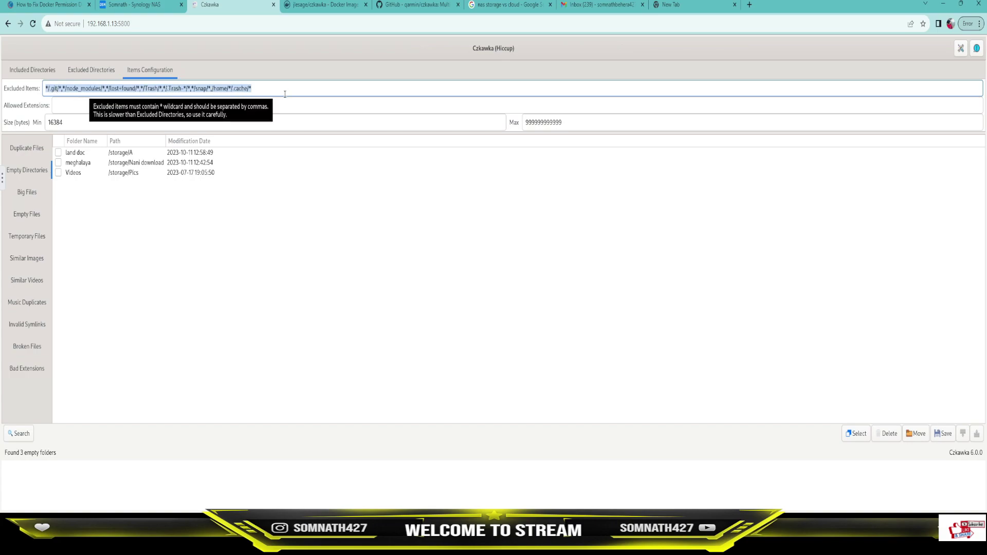
left_click(46, 89)
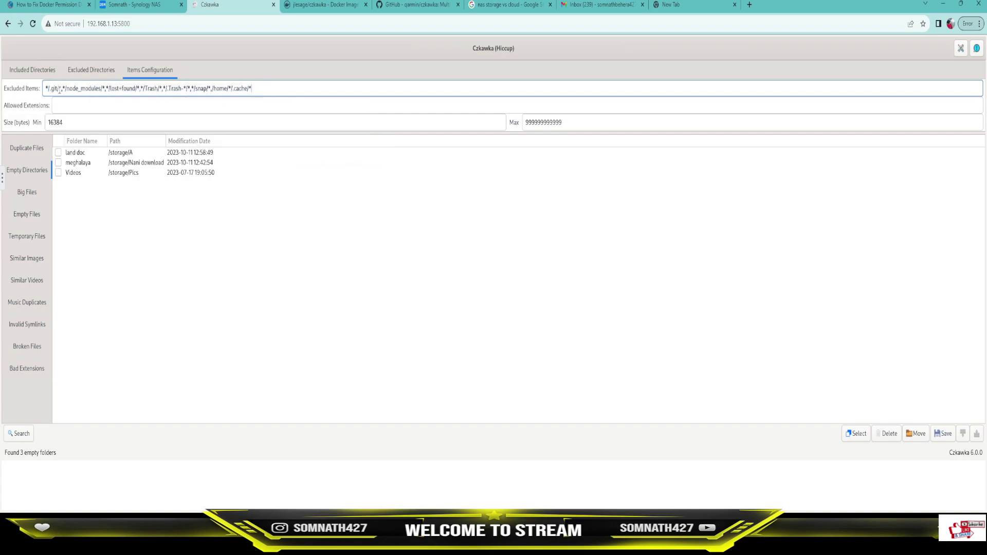
left_click(22, 71)
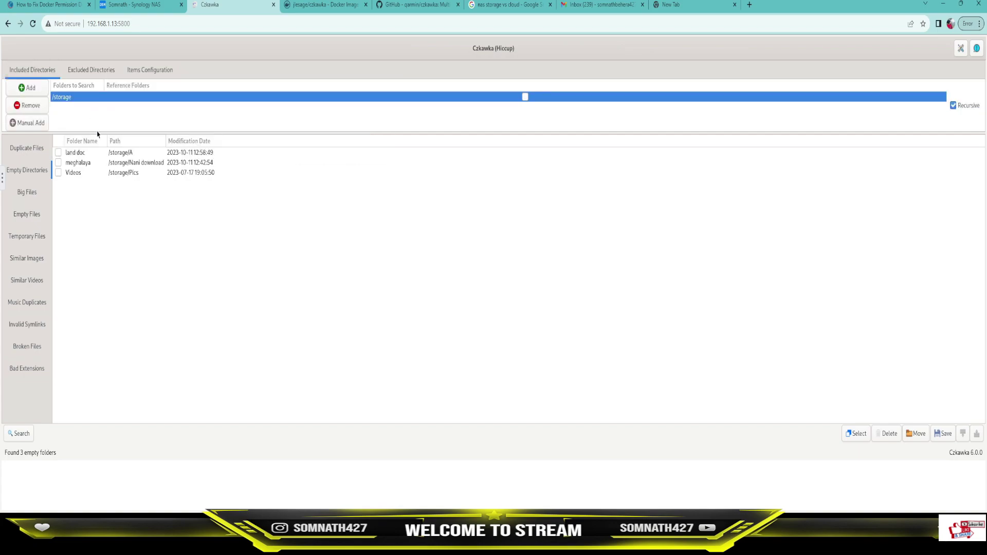
left_click(58, 152)
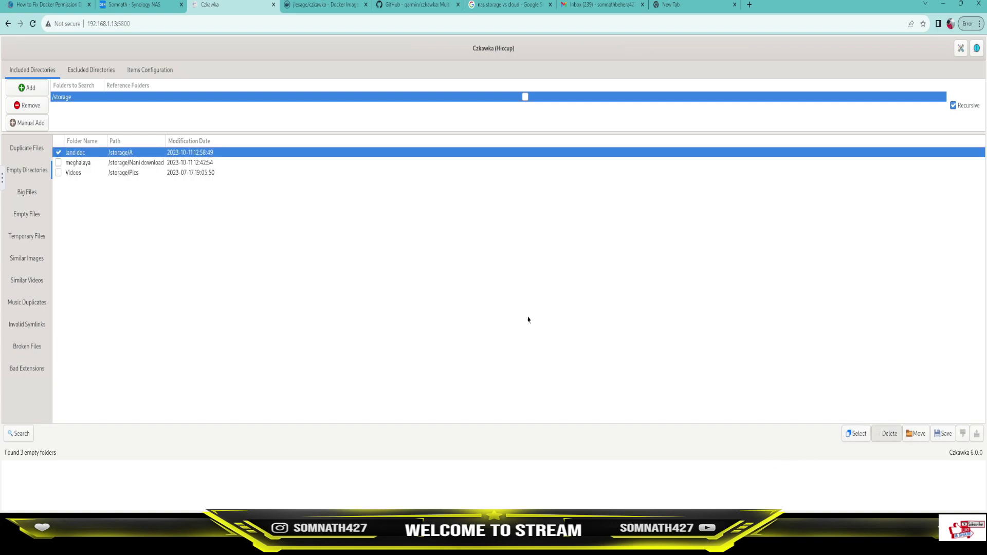
left_click(58, 152)
Step: In Synology File Station, open the Photos folder under home
left_click(135, 4)
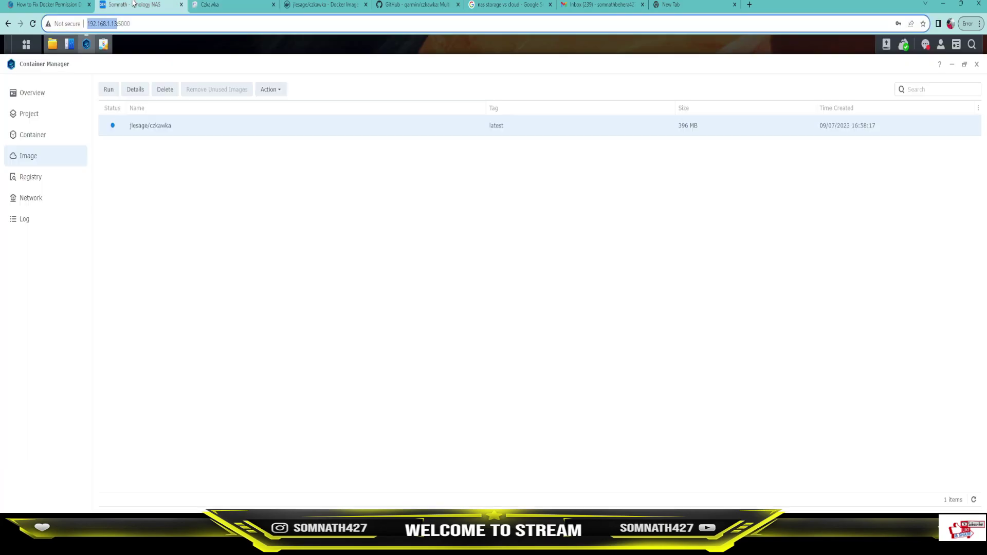
left_click(52, 44)
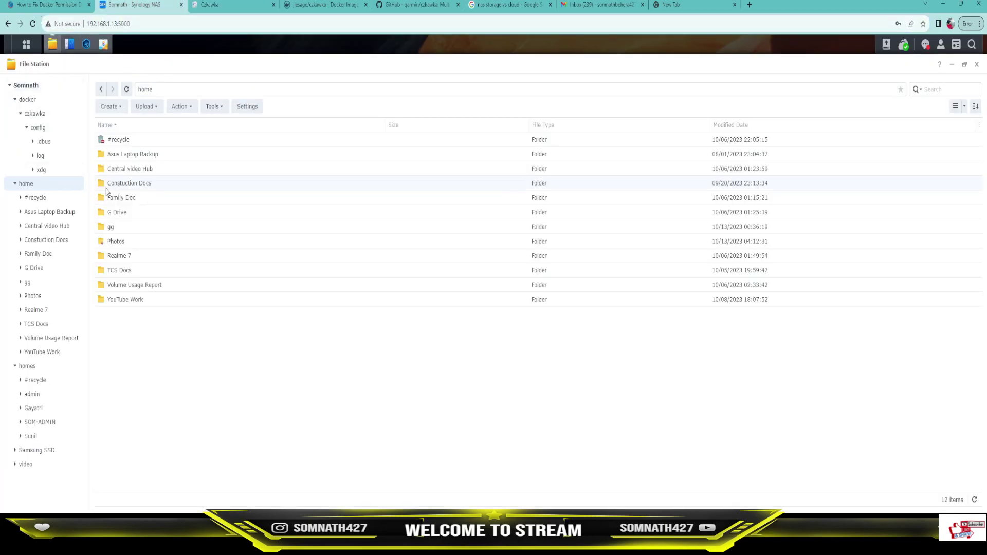
right_click(150, 338)
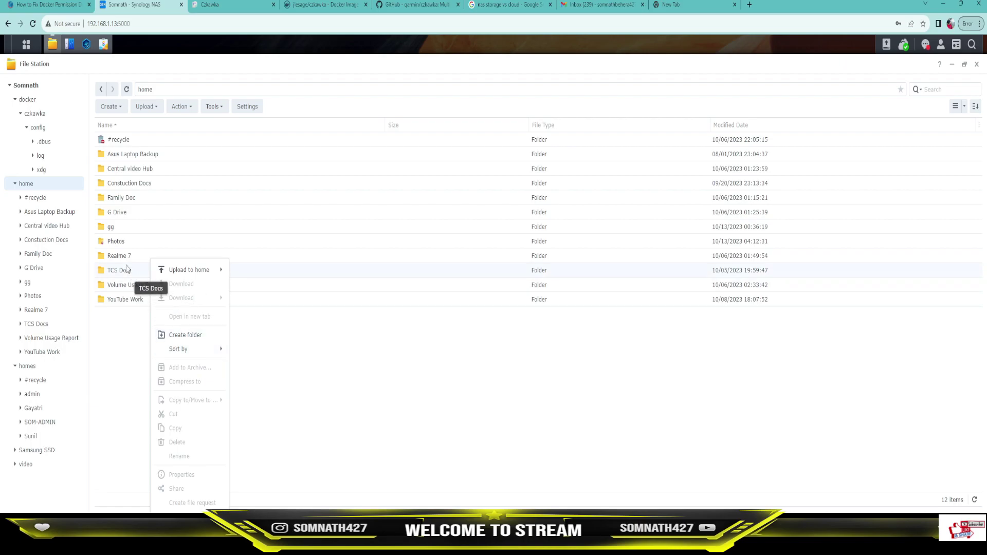
double_click(118, 241)
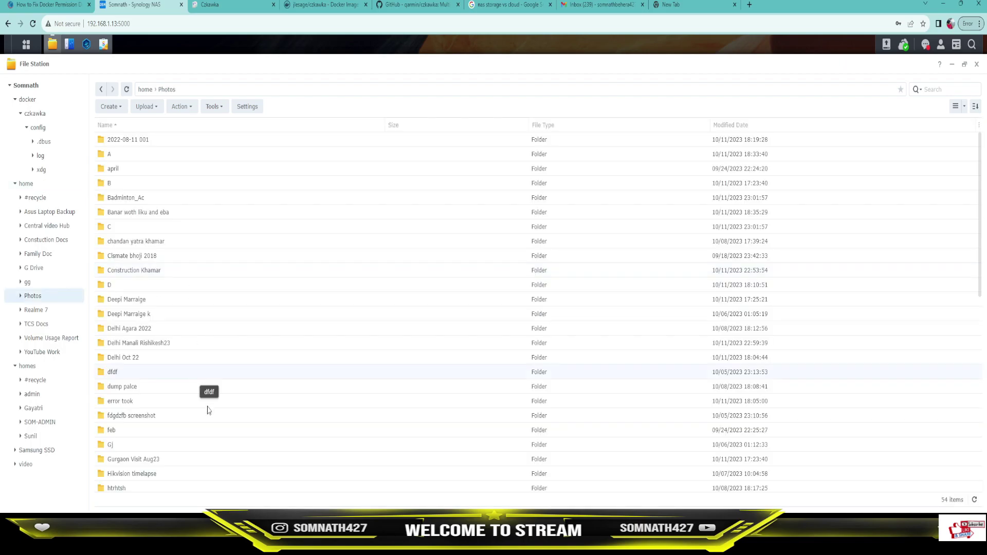
Step: Start creating a new folder in Photos and name it gfh
scroll(209, 408, "down", 5)
left_click(110, 107)
left_click(111, 131)
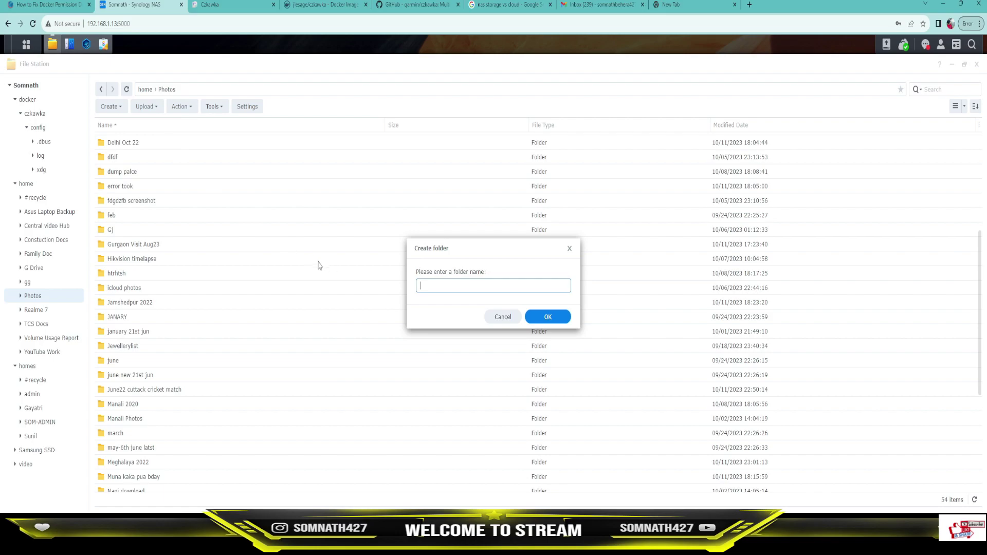
type("gfh")
Step: Create the gfh folder, rescan /storage in Czkawka and select the new gfh result
left_click(540, 323)
left_click(229, 4)
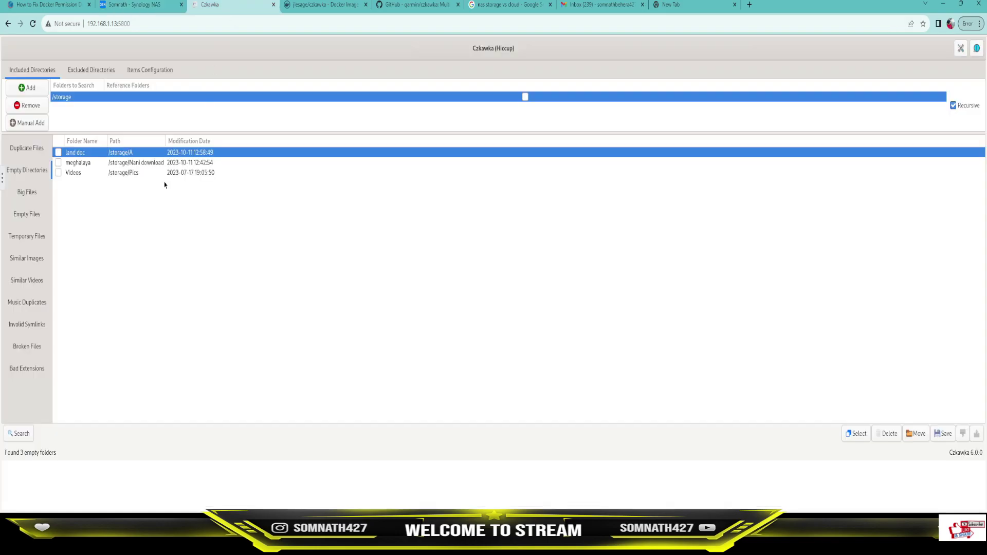
left_click(11, 436)
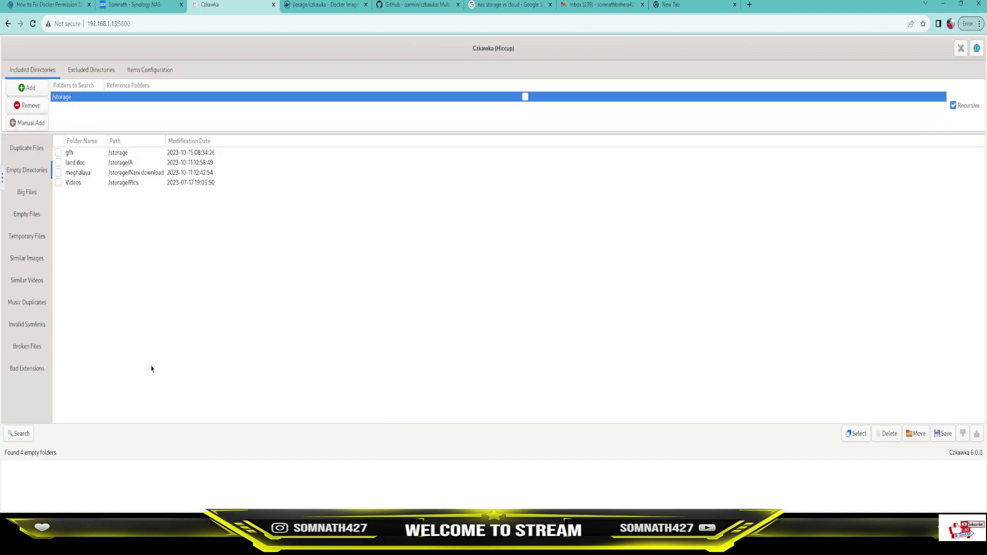
left_click(118, 153)
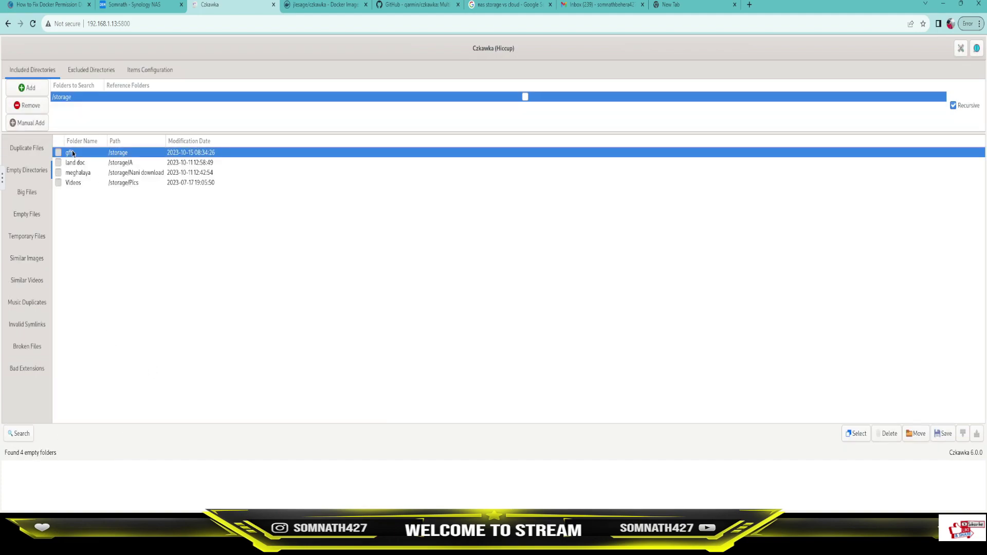
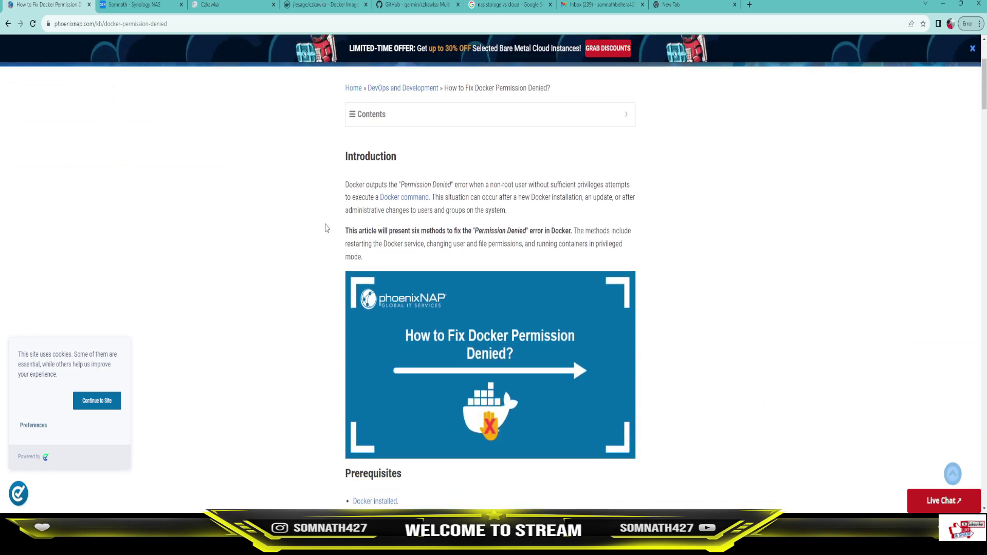
Step: Finish scrolling the phoenixNAP Docker permission article, then switch to the NAS File Station tab
scroll(267, 226, "down", 4)
scroll(289, 251, "down", 15)
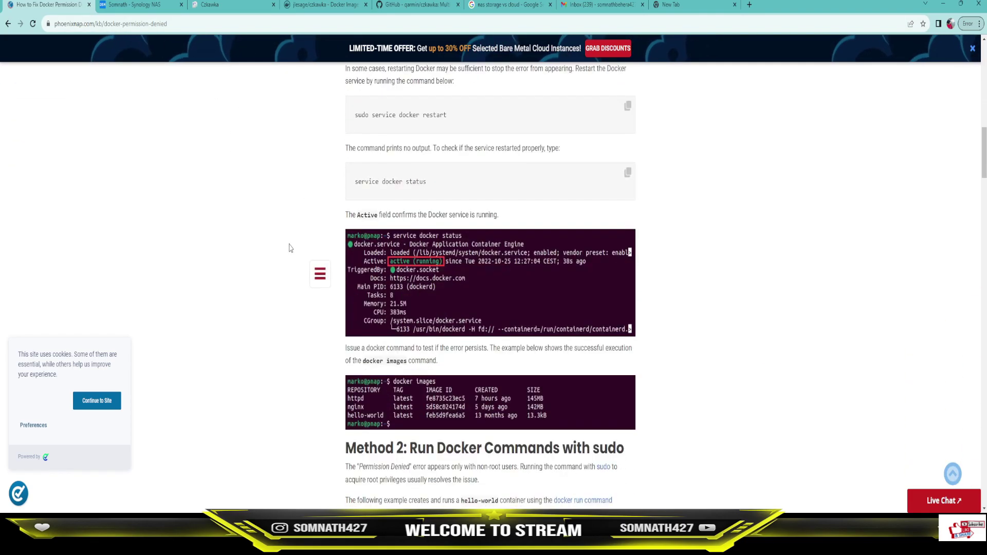
scroll(372, 291, "down", 3)
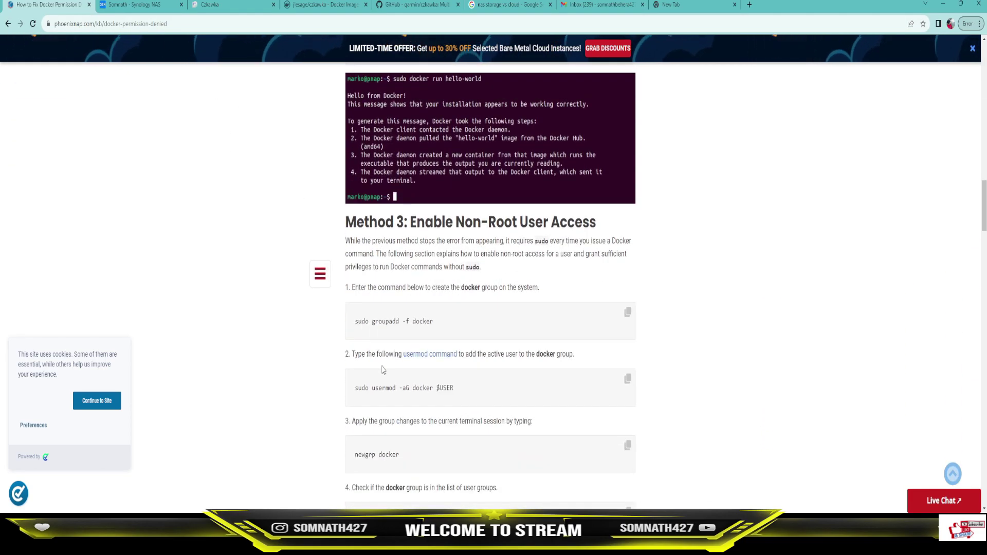
left_click(152, 7)
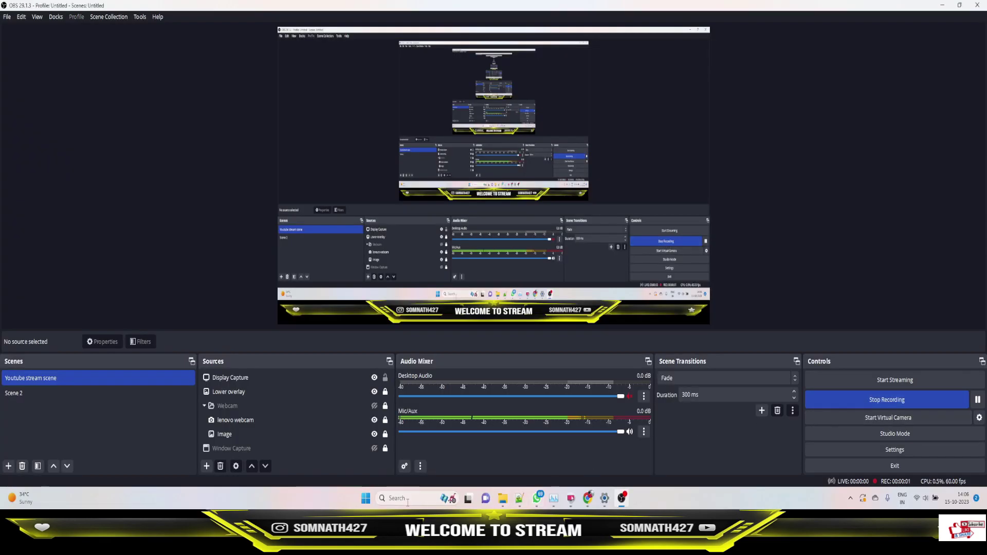
Step: Launch Windows PowerShell by searching 'powr' in the taskbar search
left_click(408, 499)
type("powr")
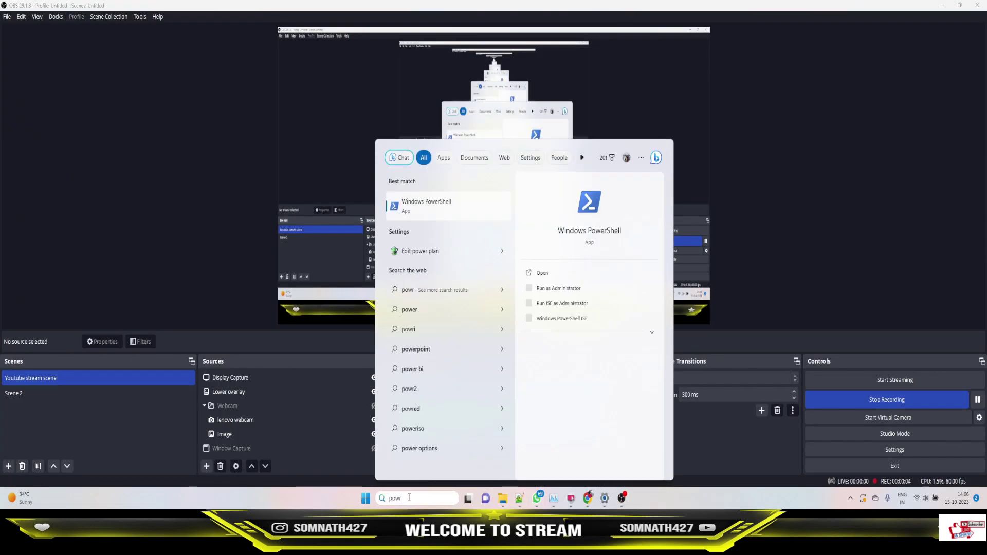
key("Return")
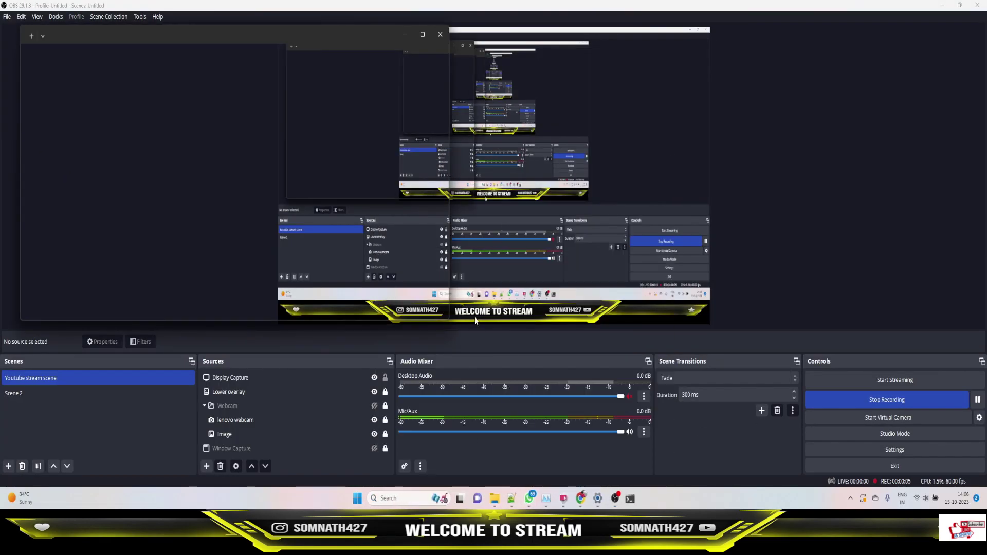
Step: Maximize PowerShell and run ssh to the admin account at 192.168.1.13 with -p 22
double_click(423, 40)
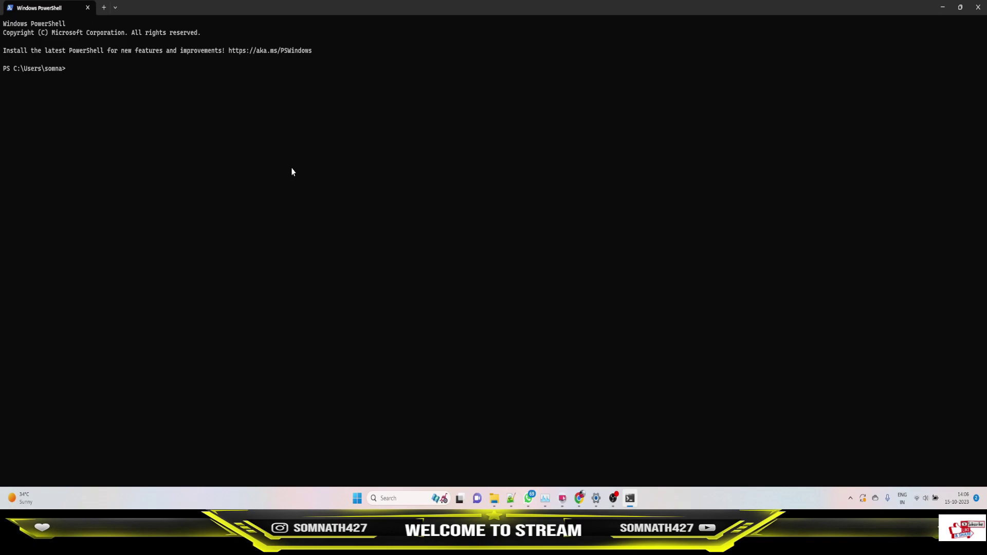
key("Up")
key("Left")
key("Left")
key("Left")
key("Left")
key("Left")
key("Left")
key("Left")
key("Left")
key("Left")
key("Left")
key("Left")
key("Left")
type("SOM-ADMIN@192.168.1.13 -P 22")
key("BackSpace")
key("BackSpace")
key("BackSpace")
key("BackSpace")
type("p 22")
key("Return")
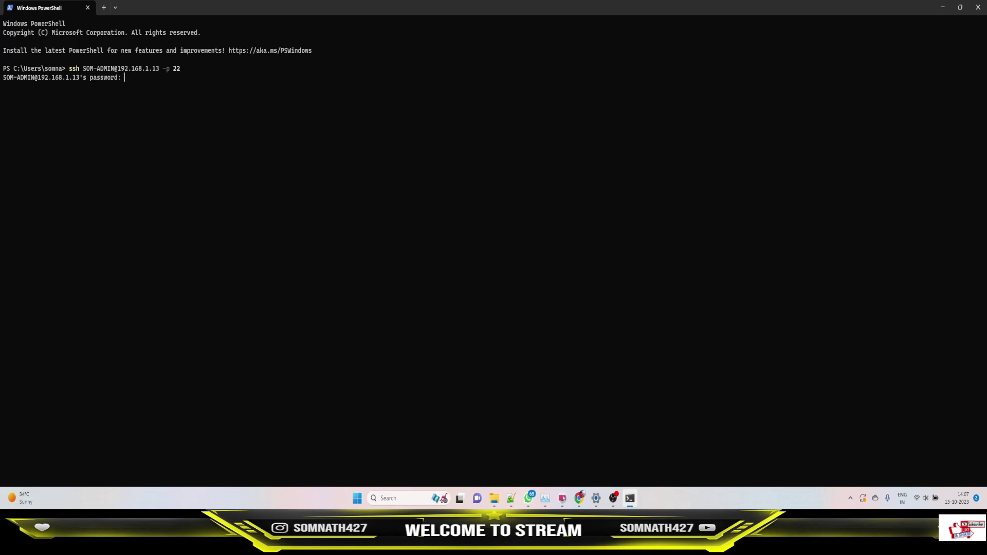
Step: Enter the account password, then become root with sudo -i
key("Return")
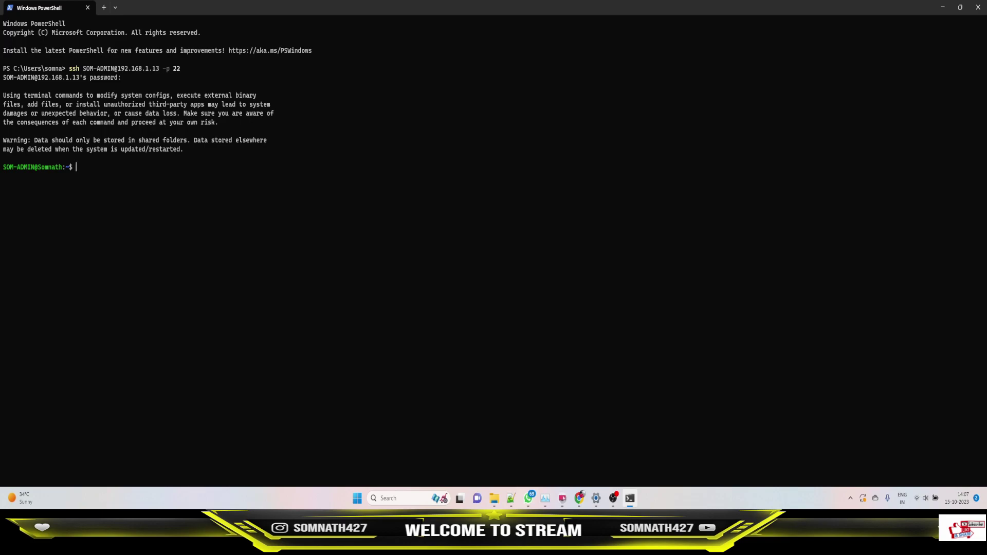
type("sudo -i")
key("Return")
key("Return")
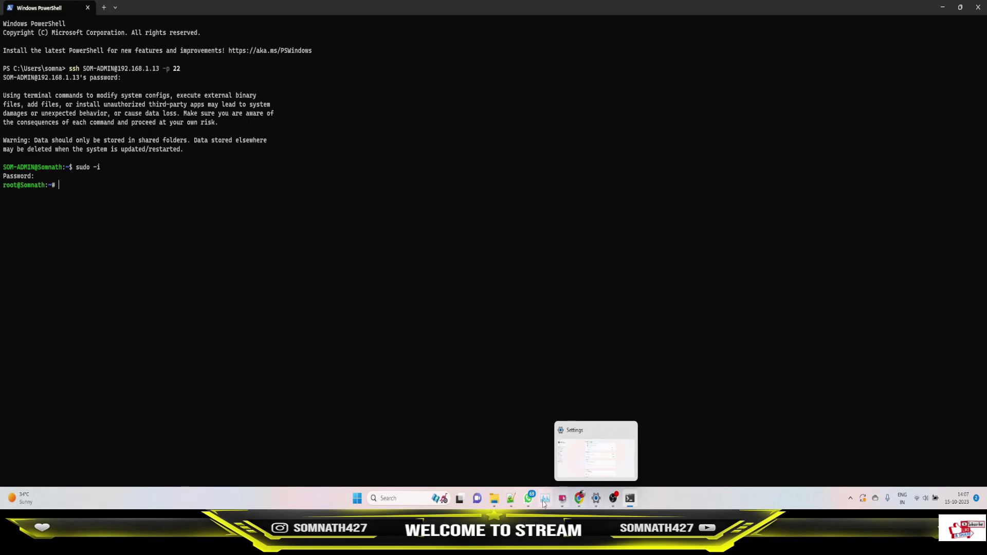
Step: In the new 5 Notepad++ notes, review the docker run command on lines 23–36
left_click(510, 499)
scroll(195, 340, "up", 4)
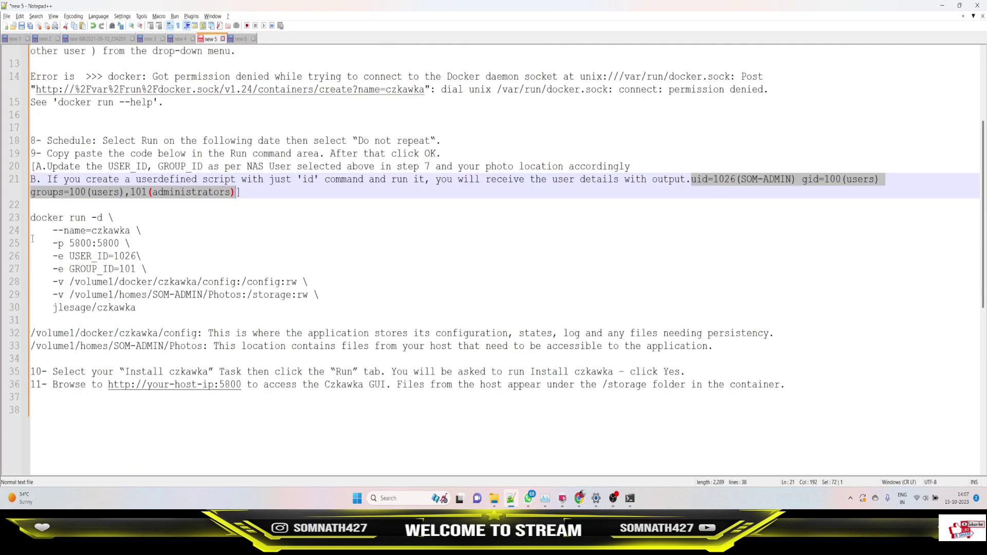
left_click_drag(136, 307, 30, 217)
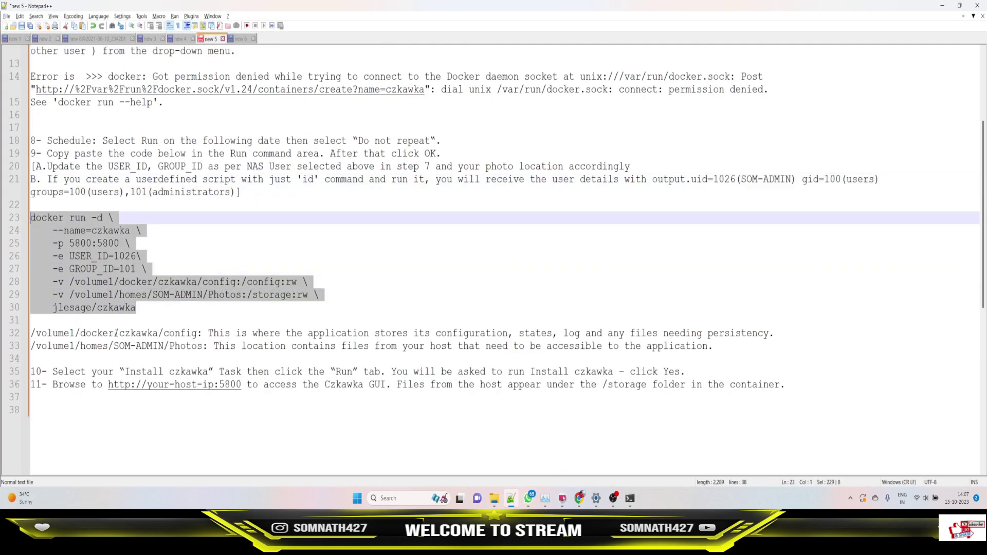
left_click(141, 345)
scroll(143, 309, "up", 4)
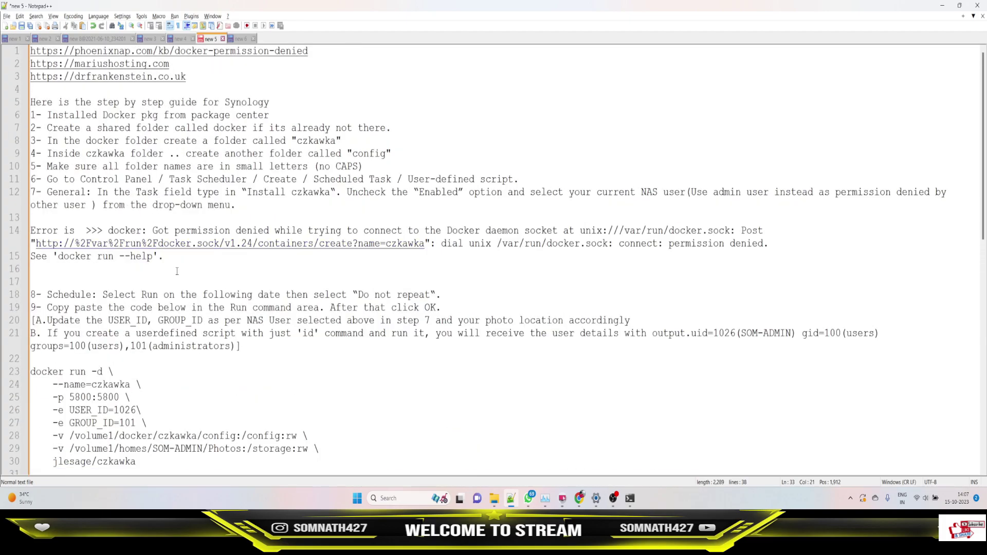
scroll(177, 271, "down", 5)
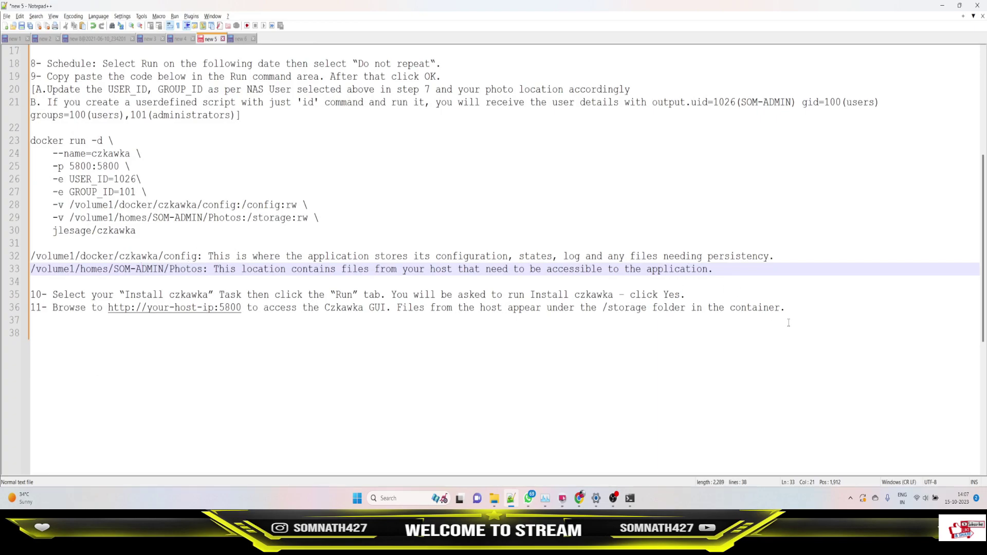
left_click_drag(789, 323, 318, 198)
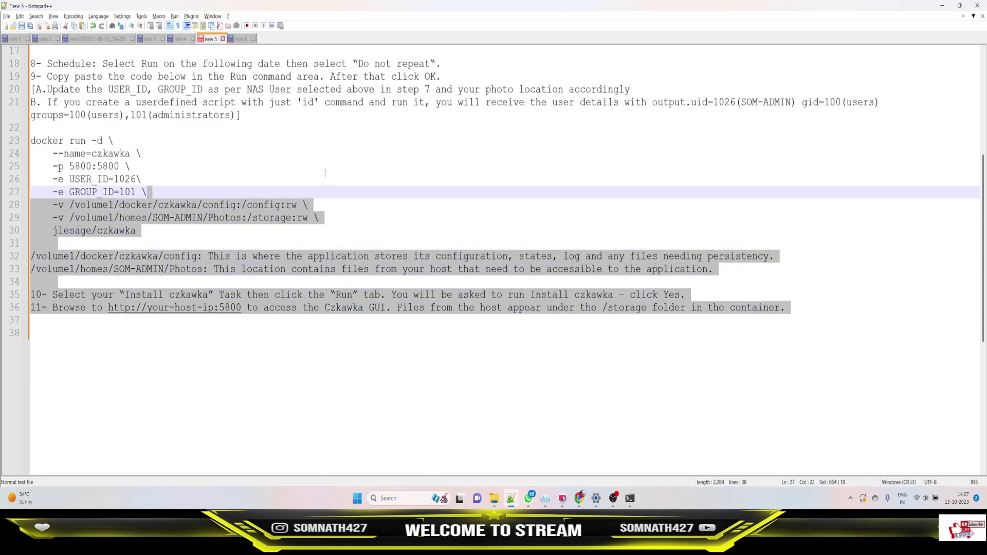
left_click(325, 175)
scroll(314, 190, "up", 6)
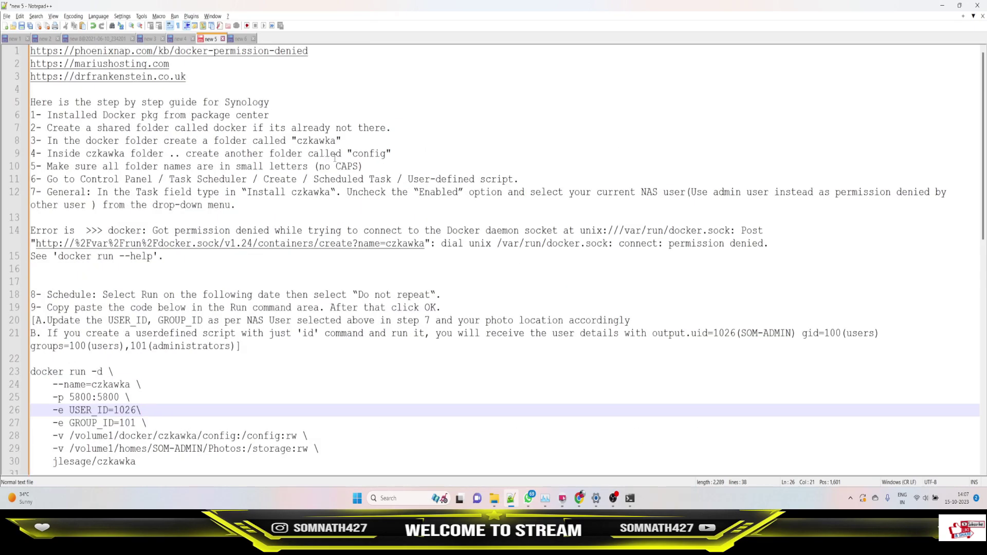
Step: Select the three reference links on lines 1–3 of the new 5 notes
left_click_drag(221, 77, 54, 49)
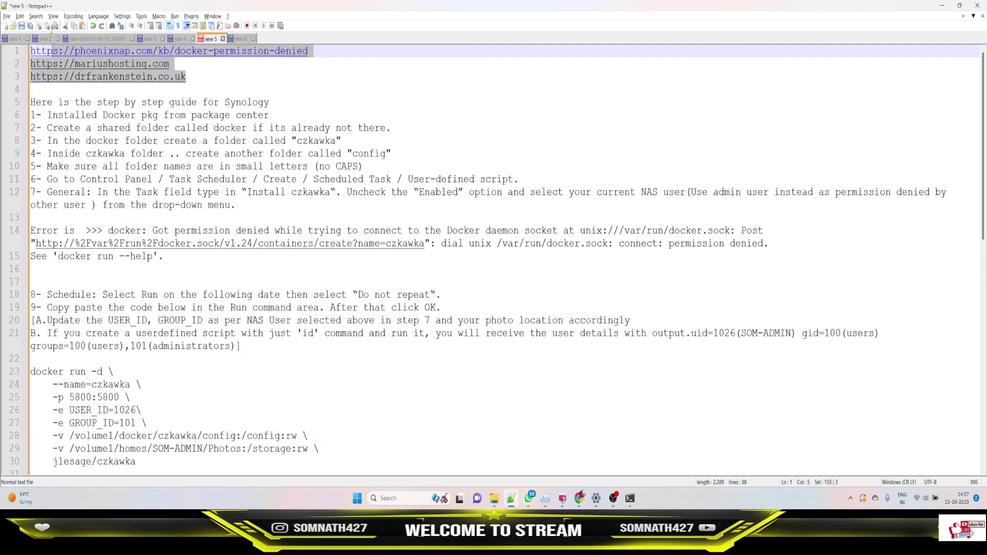
key("ctrl+Tab")
left_click(210, 38)
left_click_drag(228, 72, 22, 32)
left_click(201, 87)
left_click_drag(46, 92, 10, 49)
left_click(38, 95)
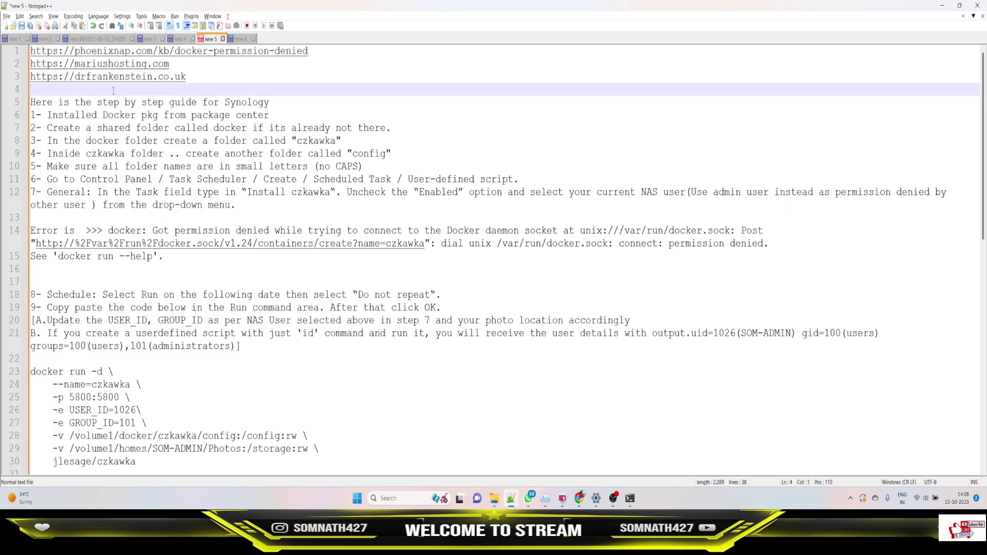
left_click_drag(44, 96, 15, 49)
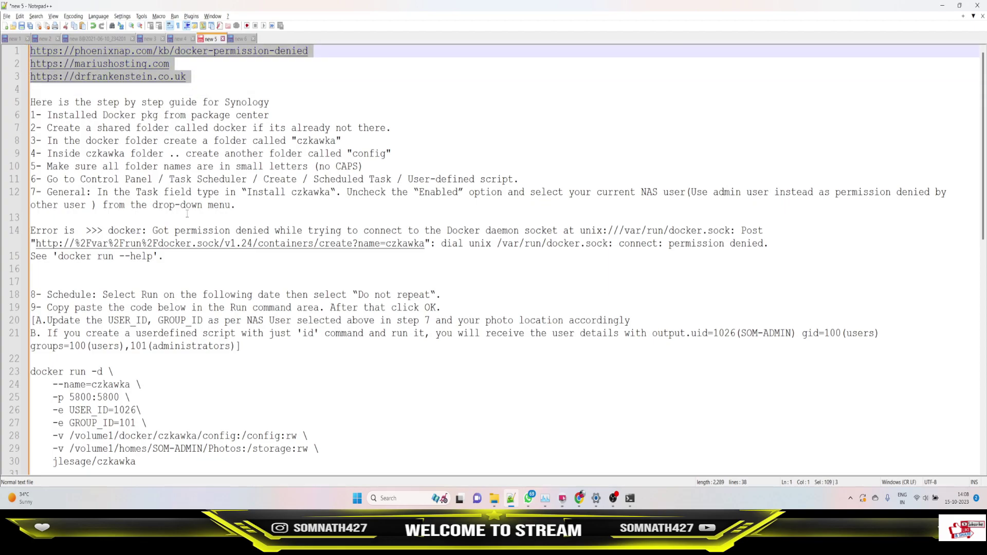
scroll(250, 296, "down", 5)
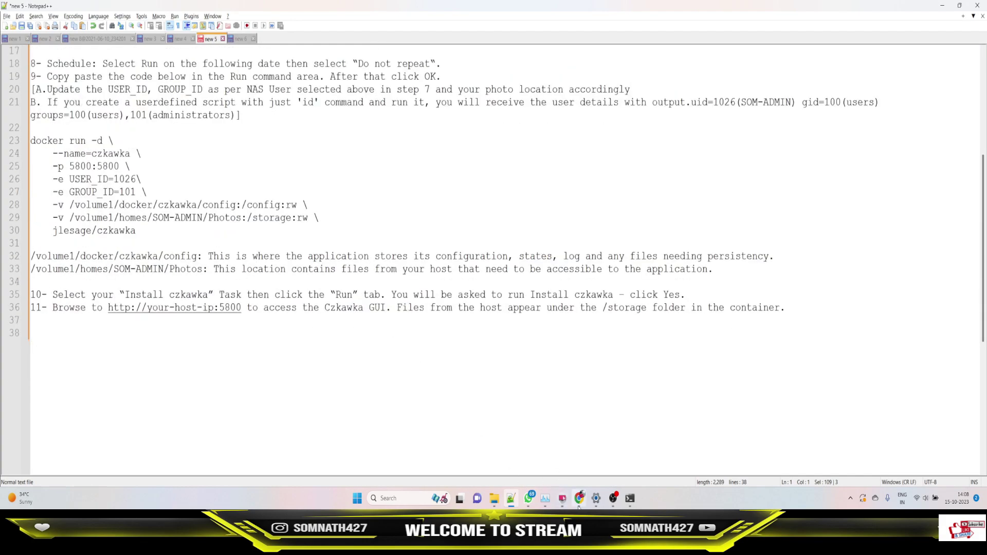
Step: Back in Chrome, go through the Czkawka web GUI, jlesage/czkawka Docker Hub and qarmin/czkawka GitHub tabs
left_click(580, 499)
left_click(239, 7)
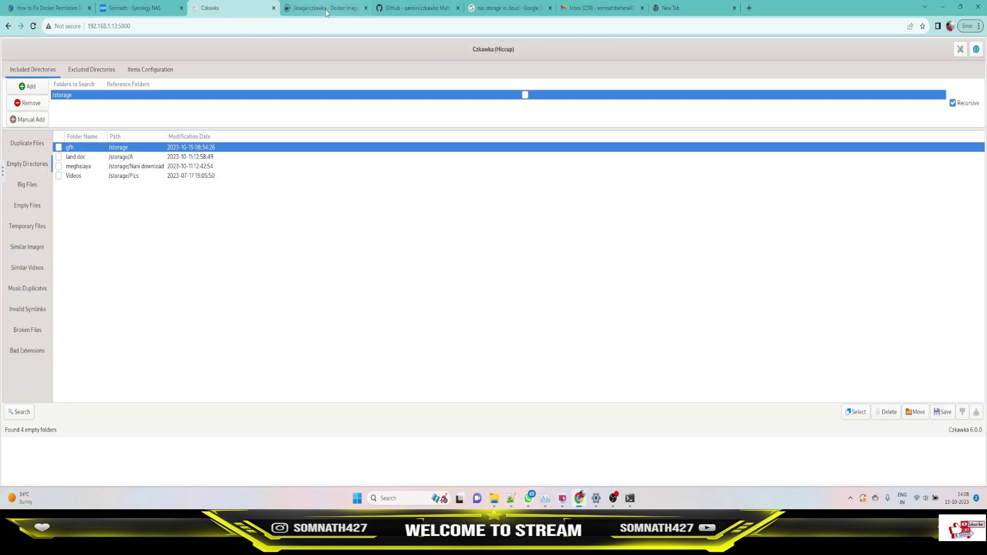
left_click(334, 5)
left_click(407, 7)
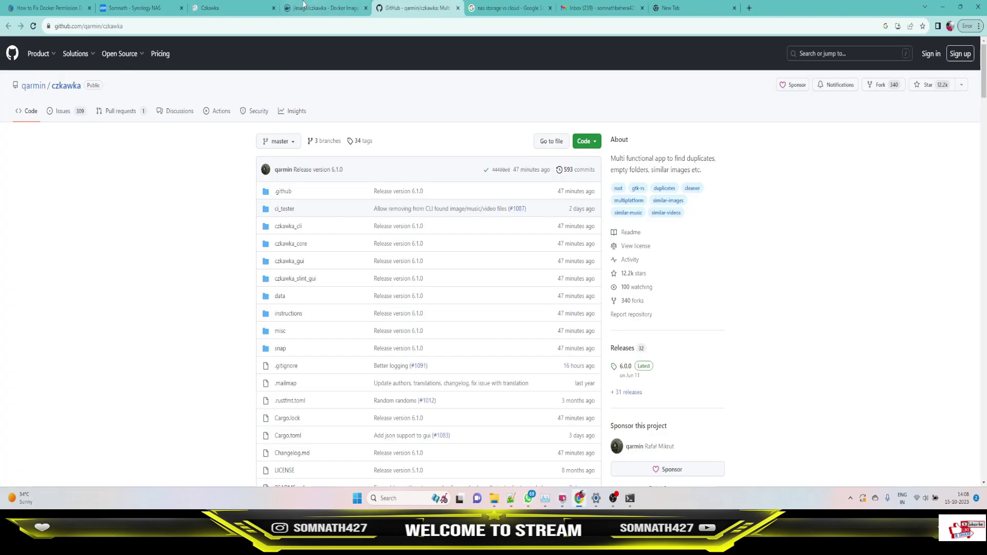